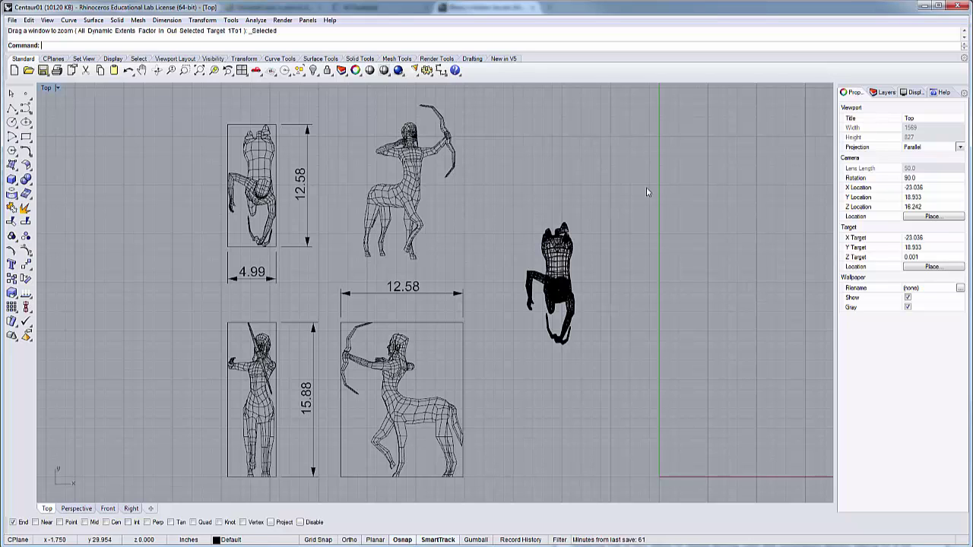
pyautogui.hotkey('ctrl', 'F4')
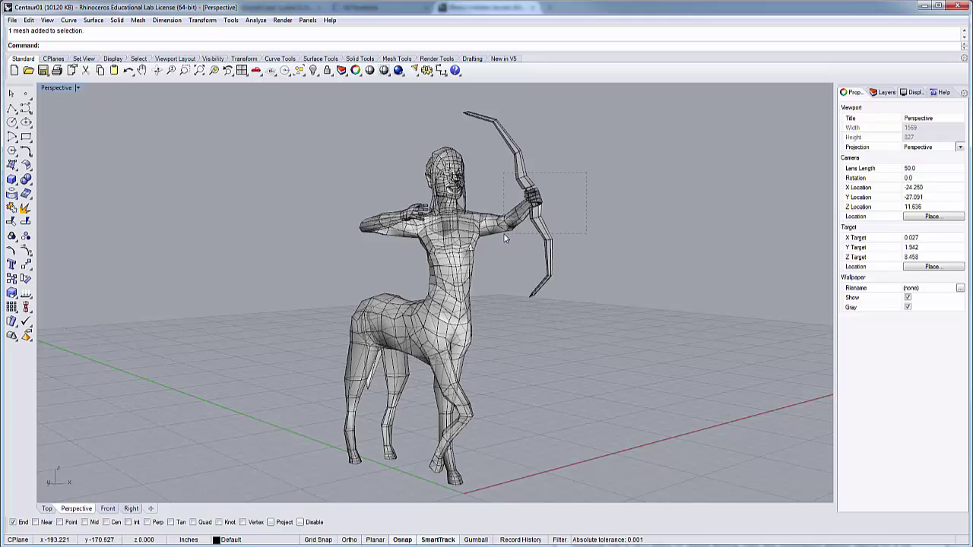
# Step: Select the centaur mesh and convert it to NURBS with MeshToNURB
pyautogui.hotkey('ctrl', 'a')
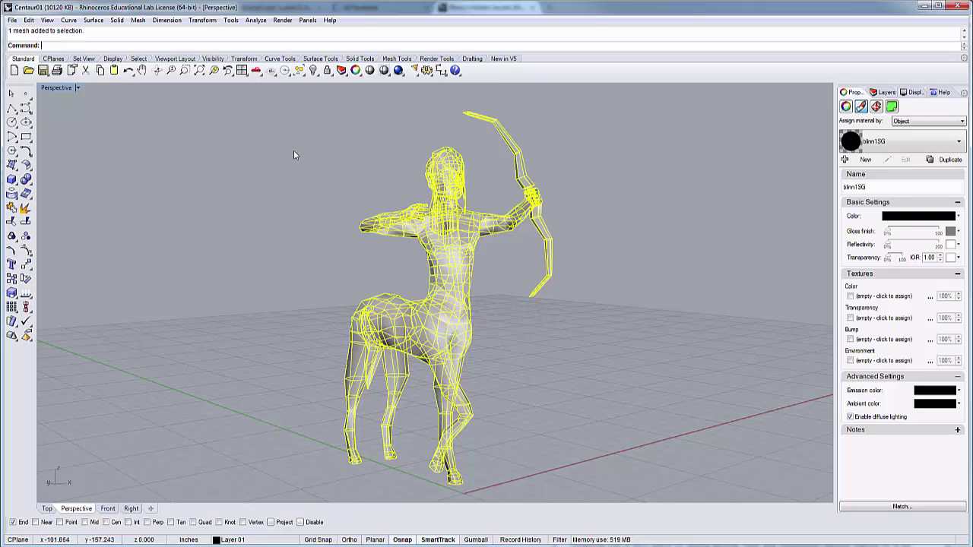
pyautogui.write('Mesh')
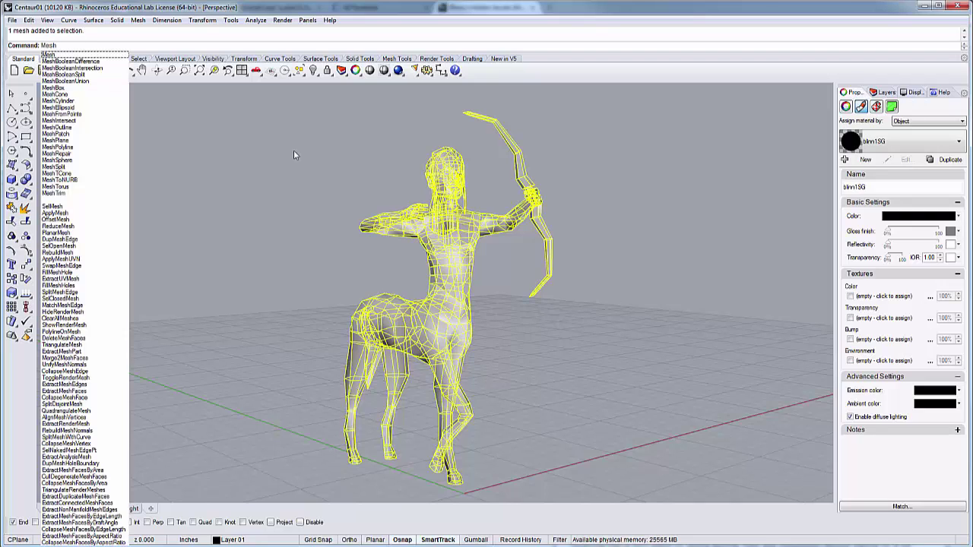
pyautogui.click(68, 182)
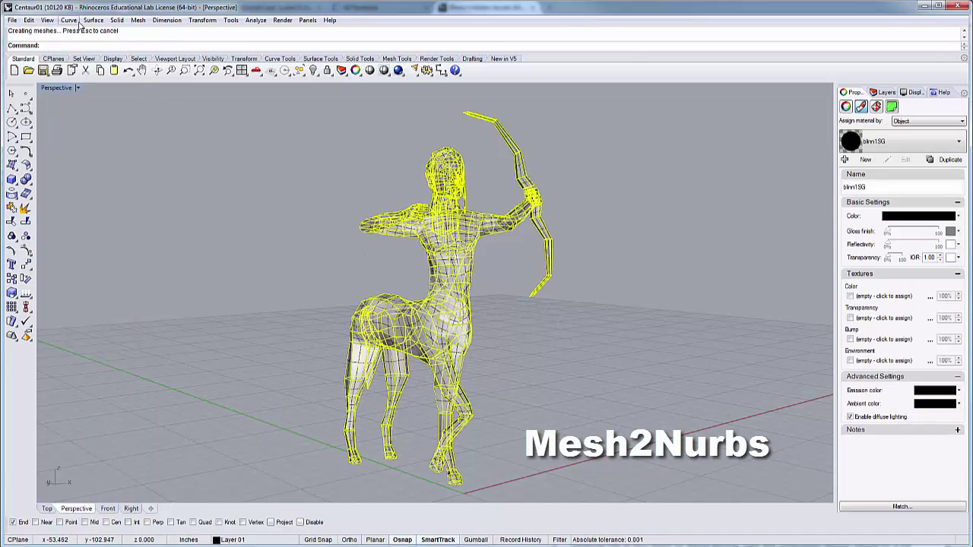
# Step: Select both resulting centaur polysurfaces through Edit > Select Objects > Polysurfaces
pyautogui.click(28, 21)
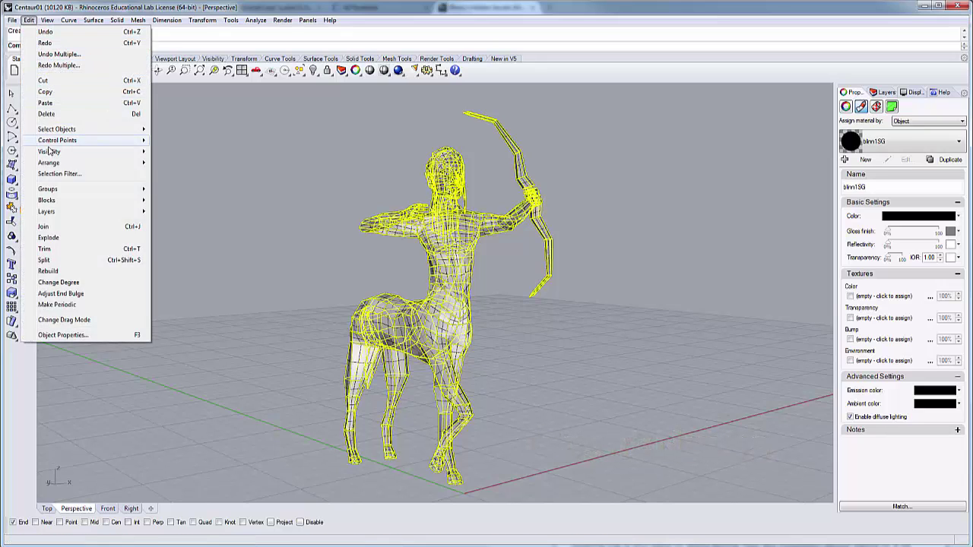
pyautogui.moveTo(73, 131)
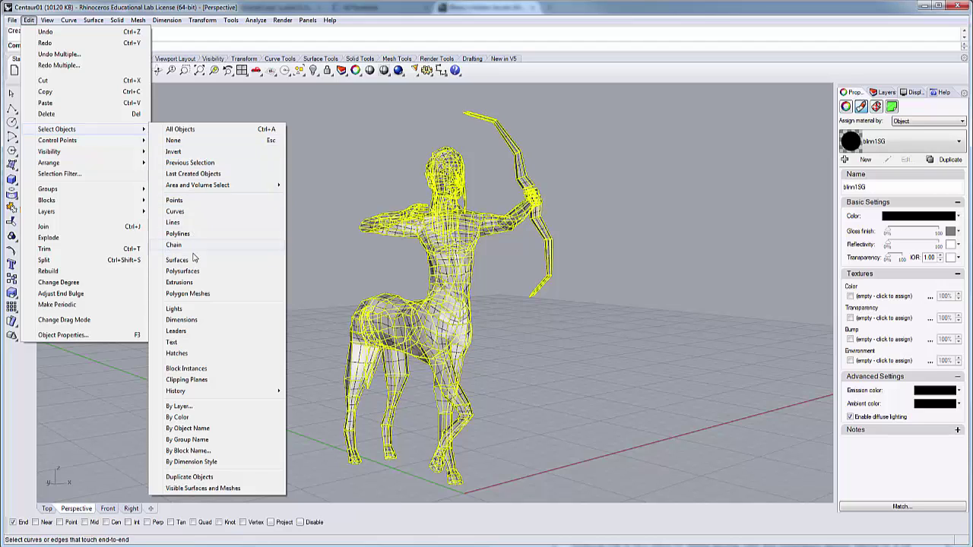
pyautogui.click(181, 174)
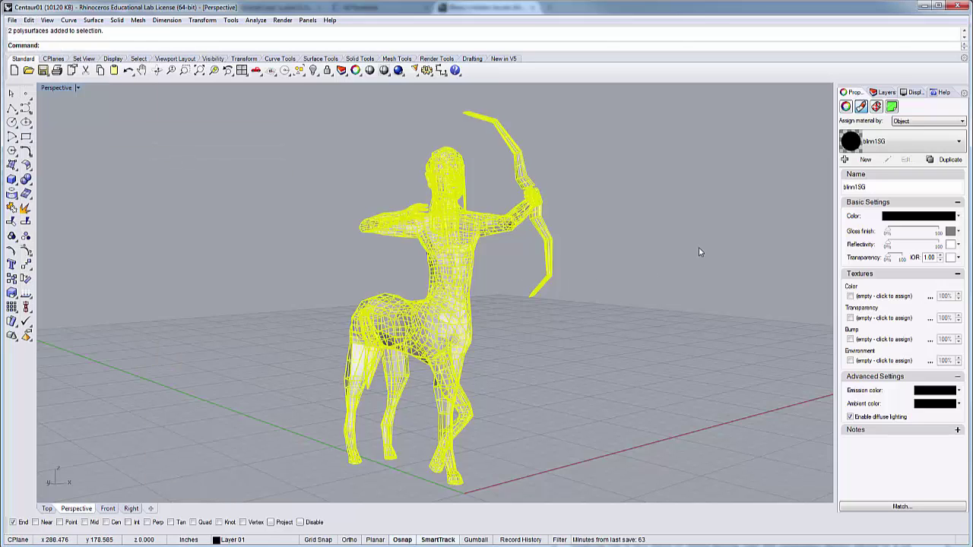
# Step: Create a new layer named polymesh and make it the current layer
pyautogui.click(885, 92)
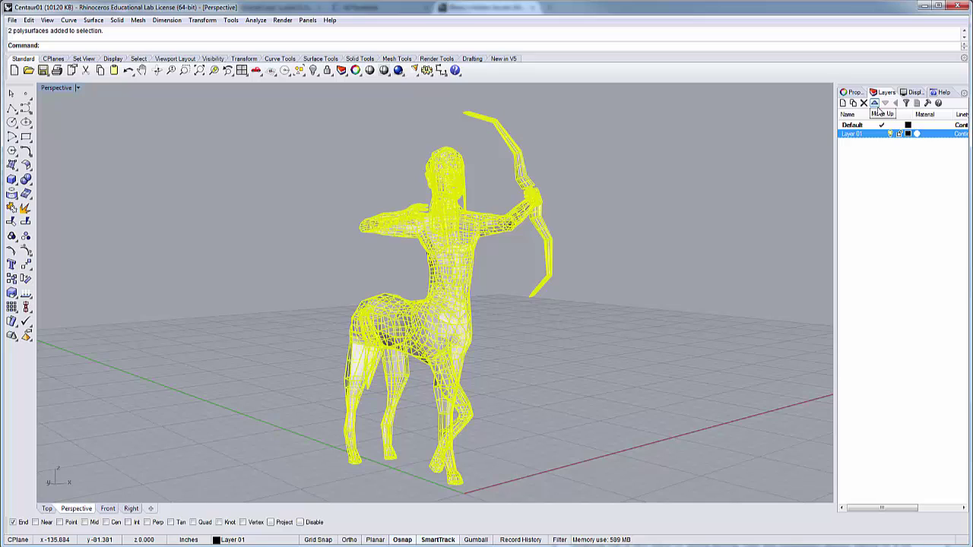
pyautogui.click(842, 103)
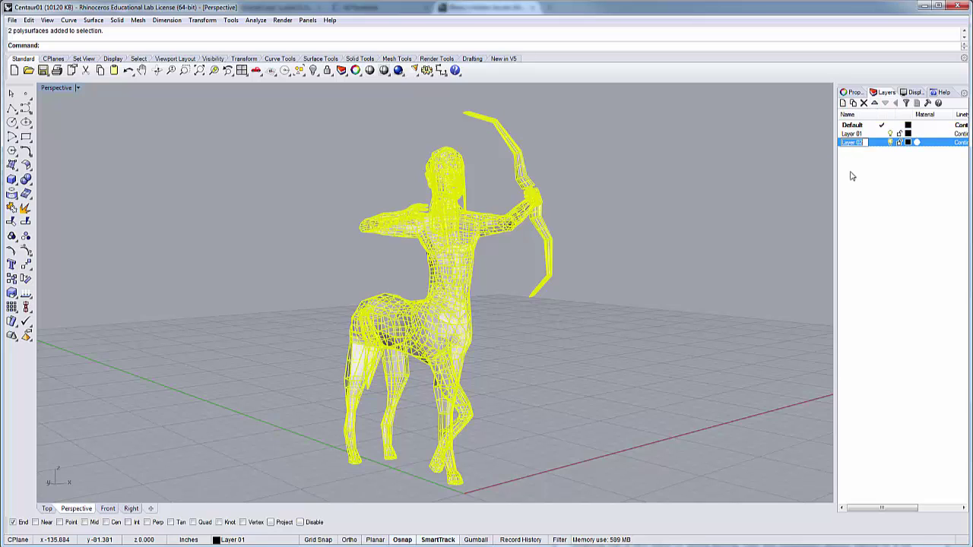
pyautogui.write('polymesh')
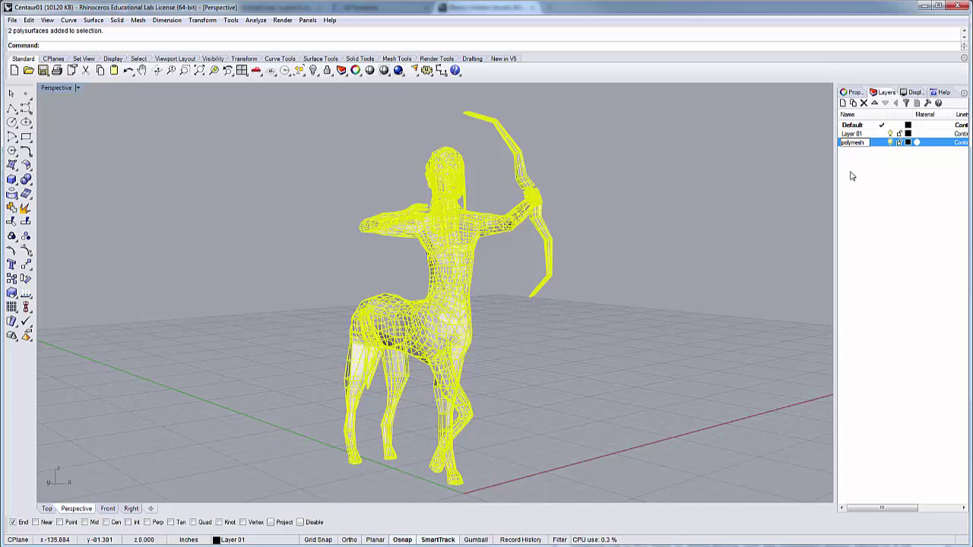
pyautogui.press('Return')
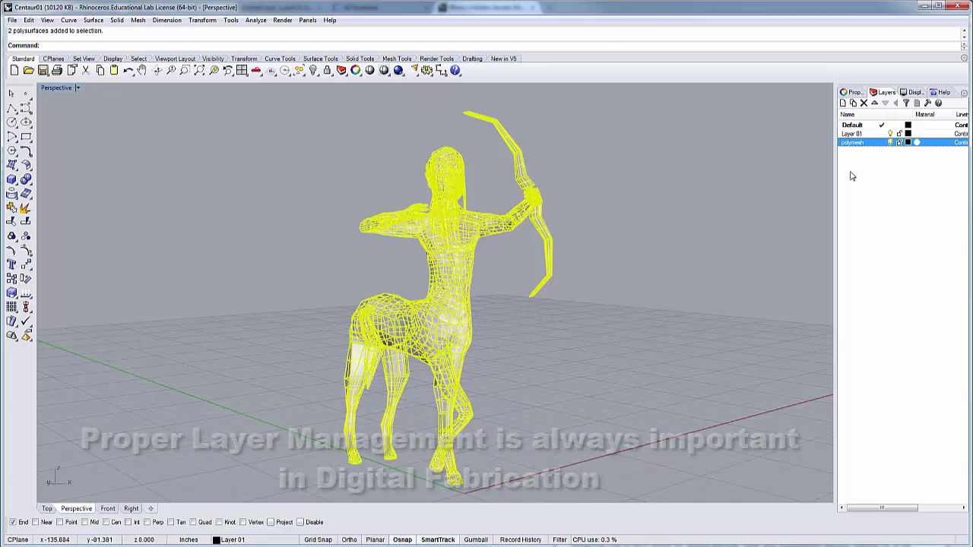
pyautogui.click(881, 143)
# Step: Move the selected centaur polysurfaces onto the polymesh layer, then deselect them
pyautogui.rightClick(878, 144)
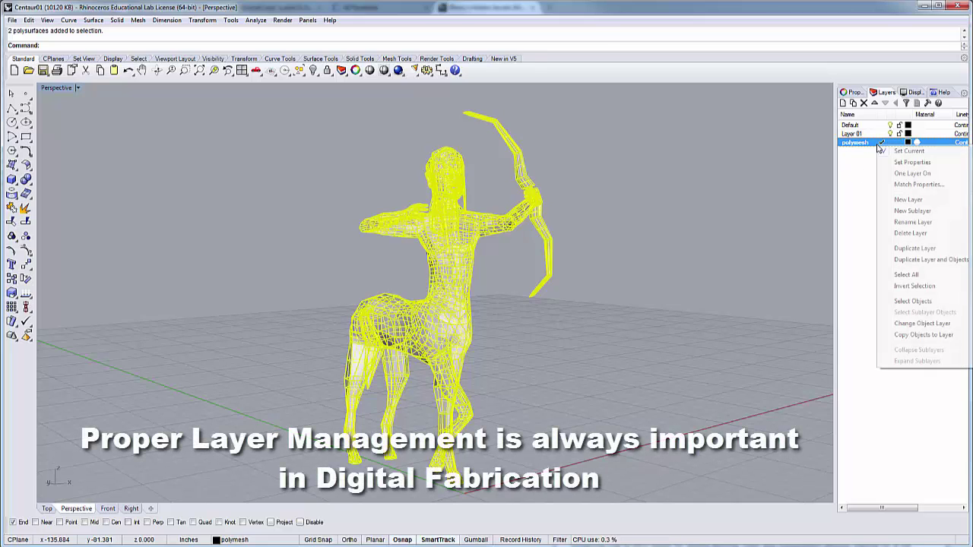
pyautogui.click(919, 323)
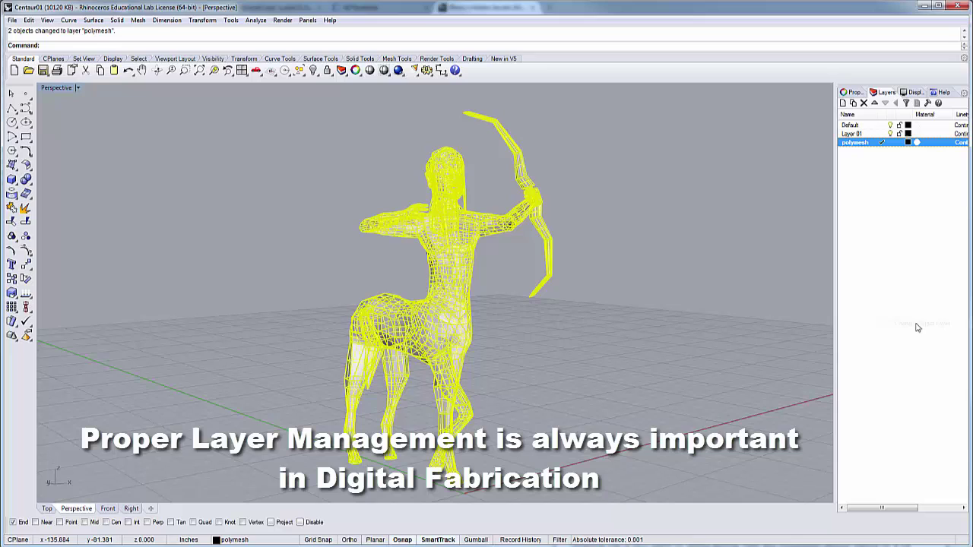
pyautogui.click(892, 134)
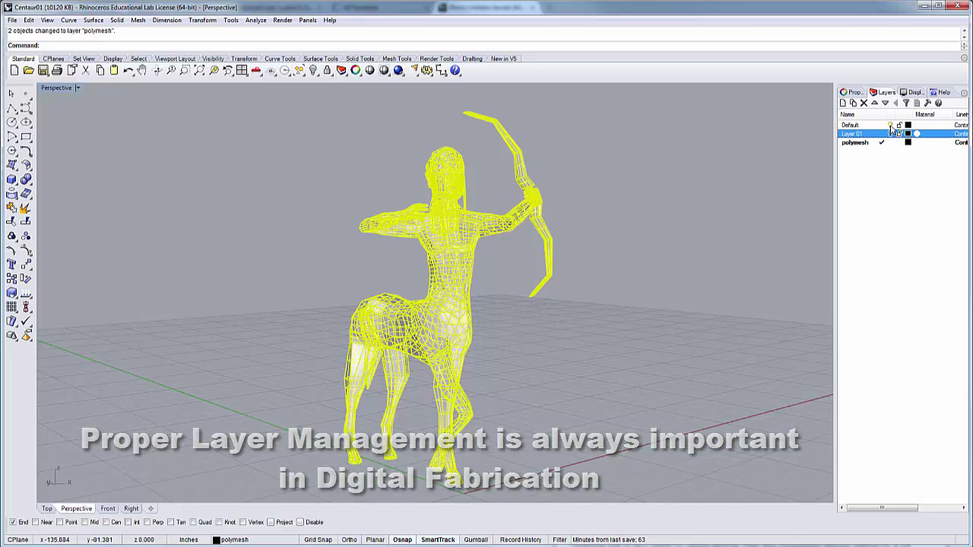
pyautogui.click(894, 124)
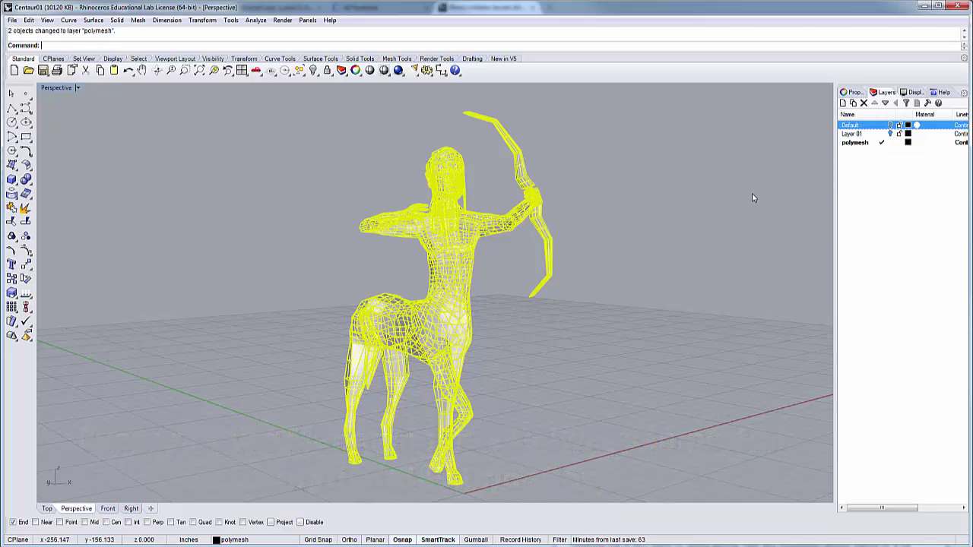
pyautogui.click(711, 216)
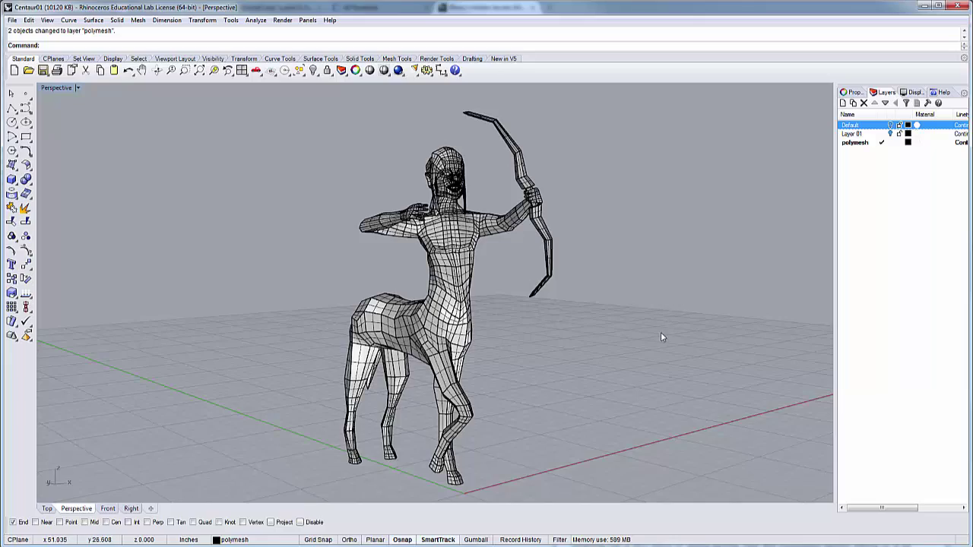
# Step: Orbit to a near-frontal view of the centaur and window-select the whole figure with its bow
pyautogui.moveTo(661, 332); pyautogui.dragTo(632, 350, button='right')
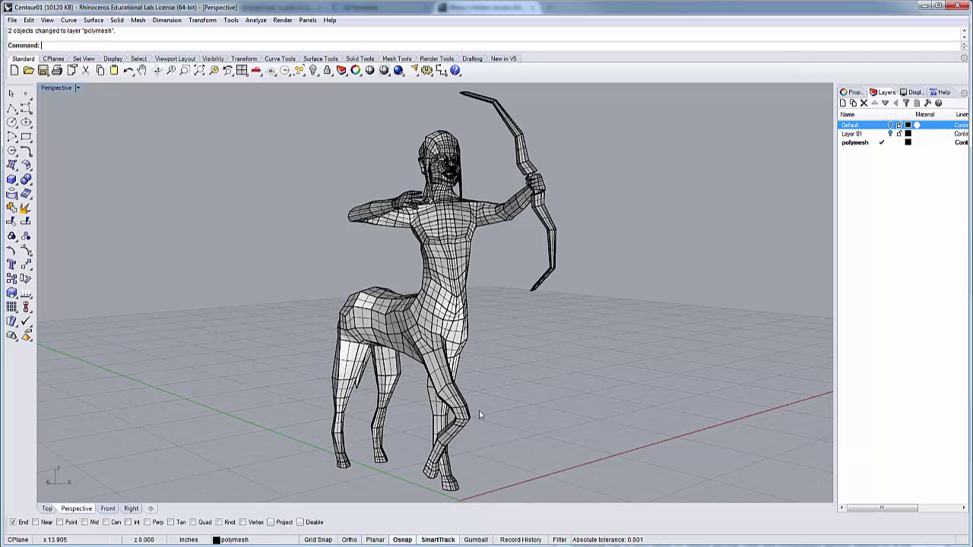
pyautogui.moveTo(481, 415); pyautogui.dragTo(511, 384, button='right')
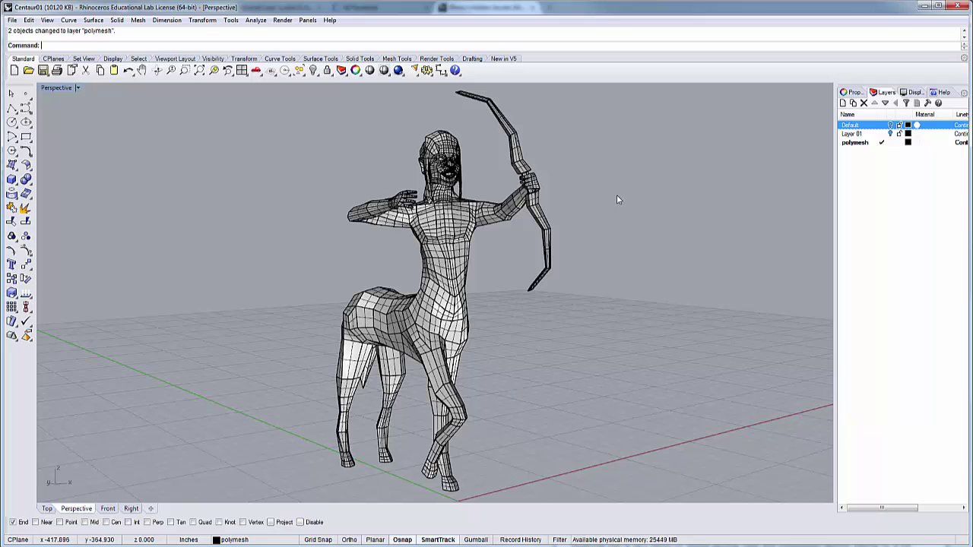
pyautogui.moveTo(546, 214); pyautogui.dragTo(506, 372)
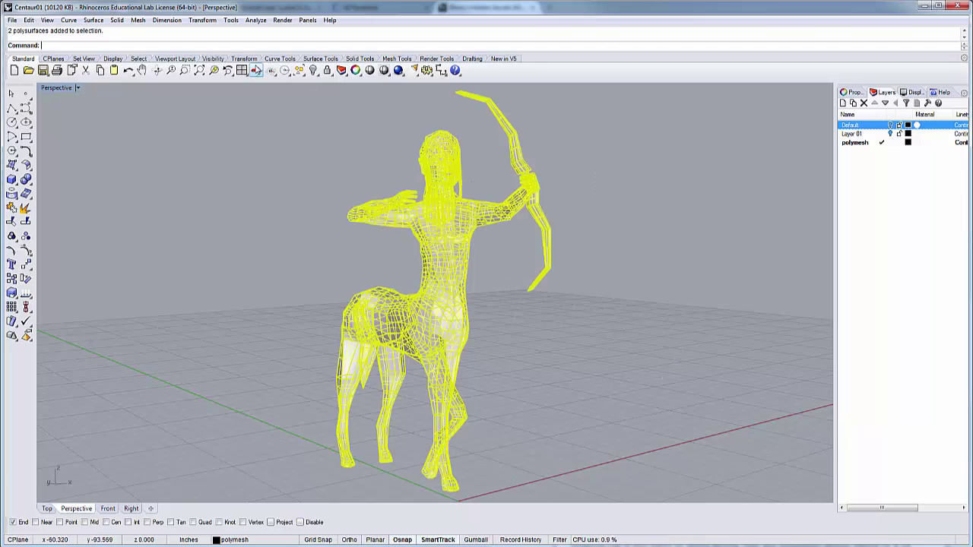
# Step: Run Make2D and generate the centaur line drawing from the Current View
pyautogui.write('Make2D')
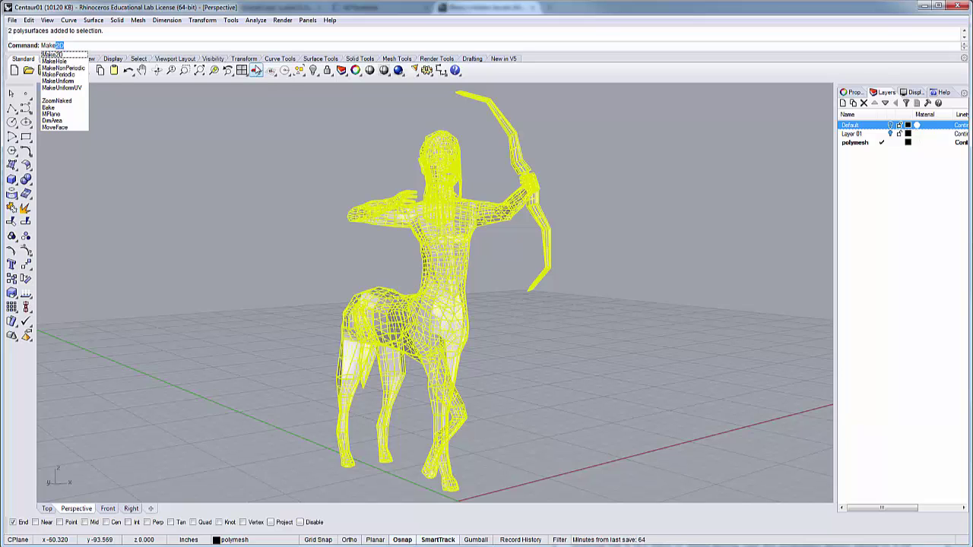
pyautogui.press('Return')
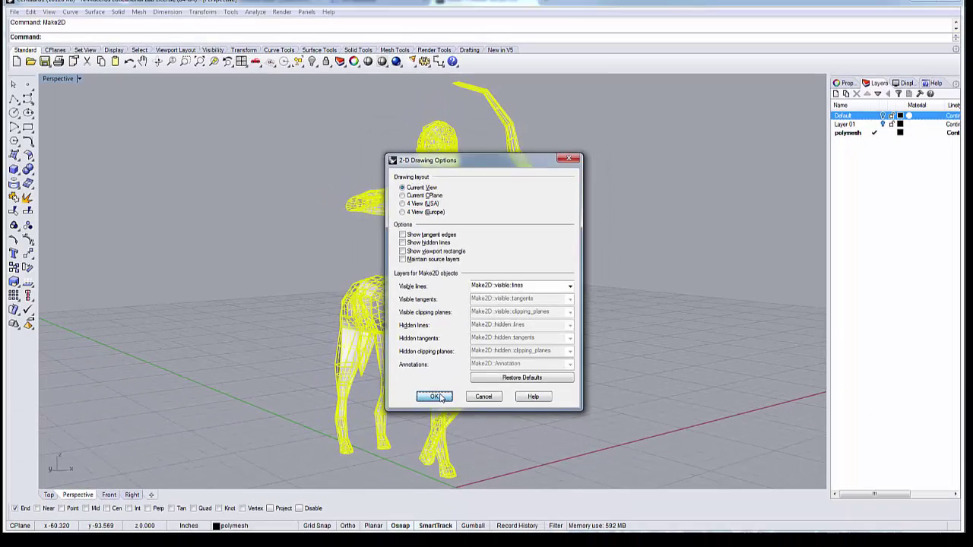
pyautogui.click(423, 432)
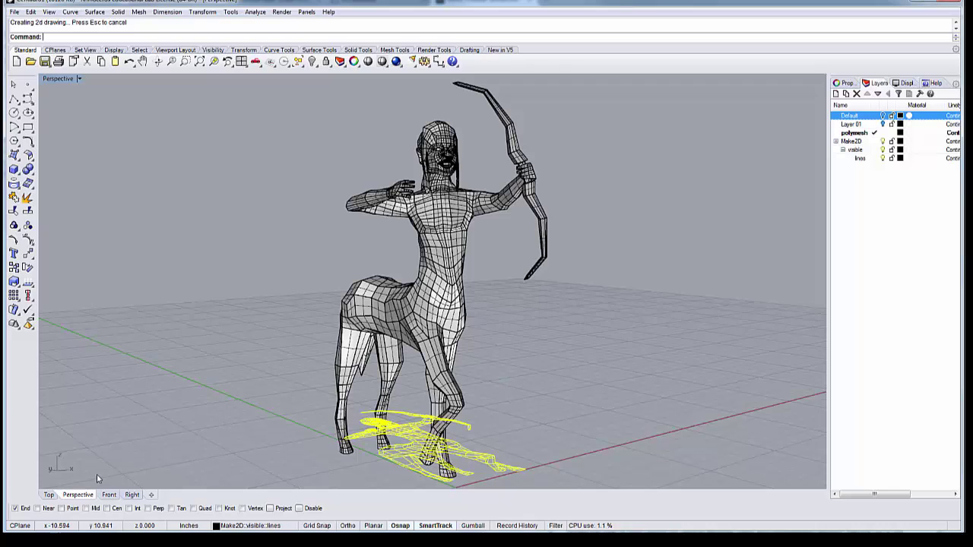
# Step: In Top view, add a new layer at the bottom of the list named centaur_lines
pyautogui.click(49, 495)
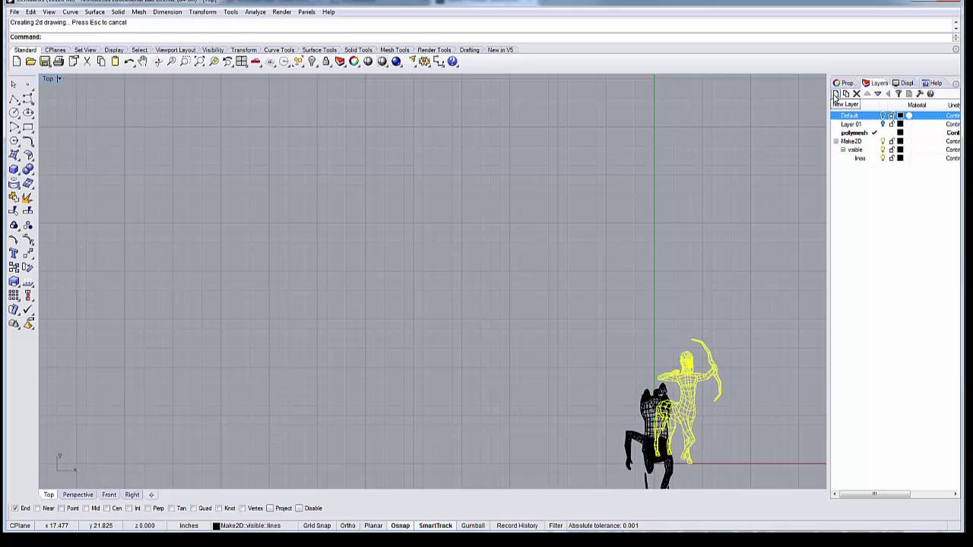
pyautogui.click(835, 95)
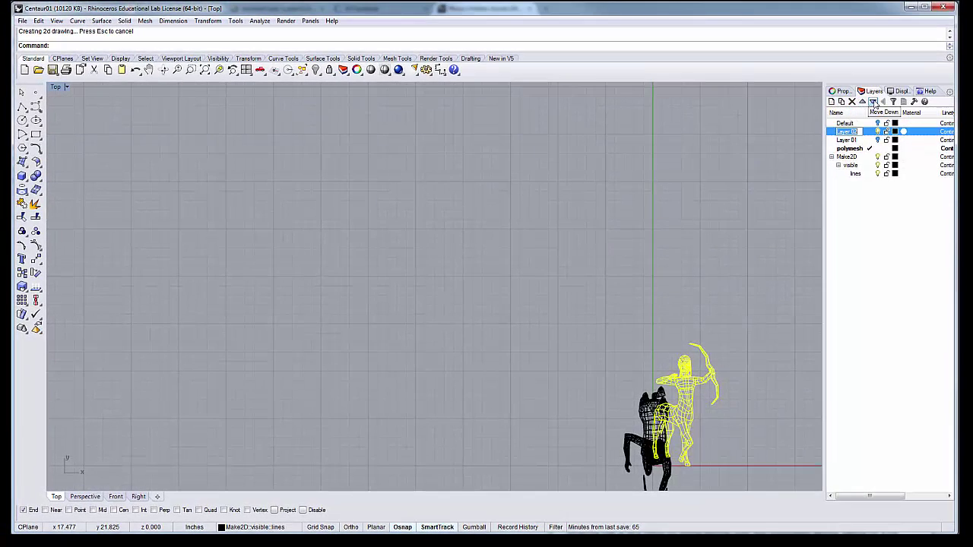
pyautogui.click(873, 103)
pyautogui.click(874, 103)
pyautogui.click(873, 102)
pyautogui.click(859, 173)
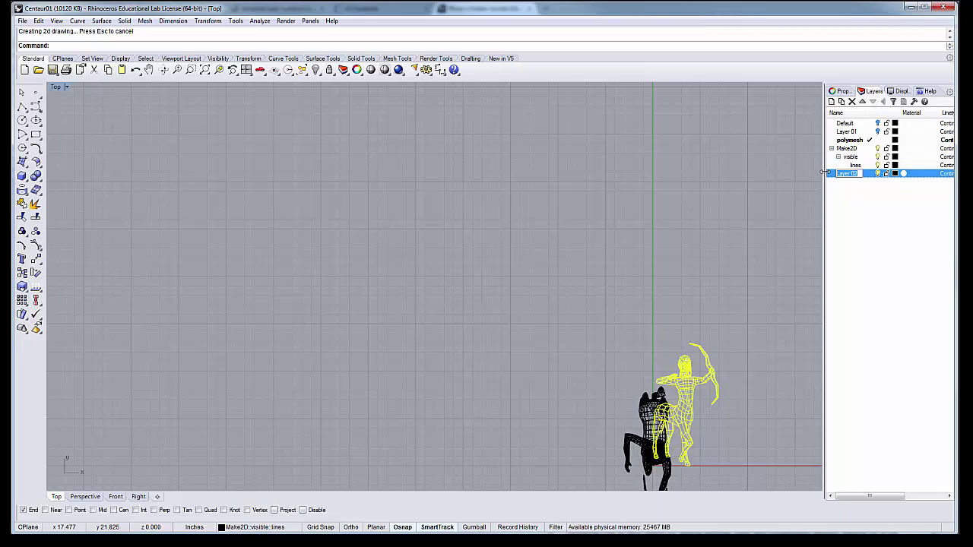
pyautogui.write('centaur_lines')
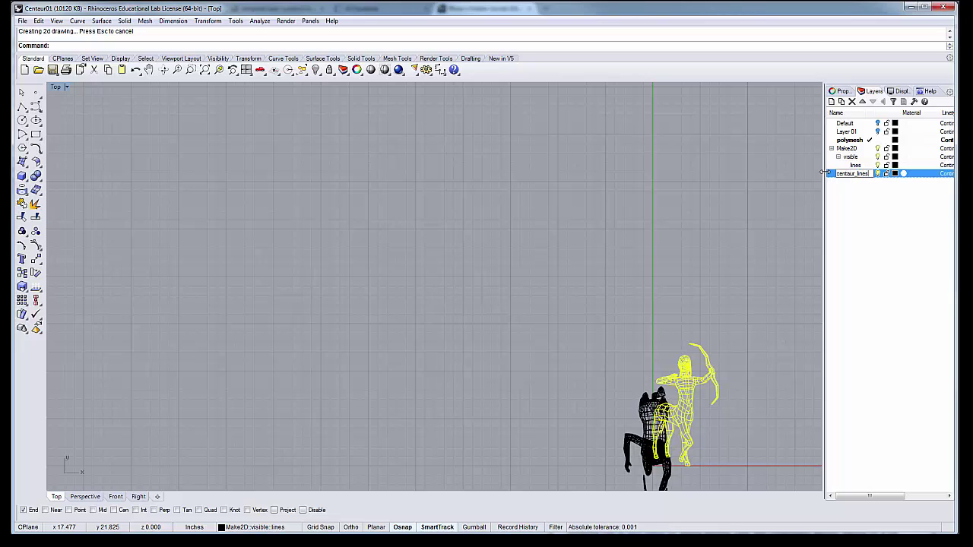
pyautogui.press('Return')
# Step: Move the Make2D curves onto centaur_lines and colour the layer red
pyautogui.rightClick(865, 176)
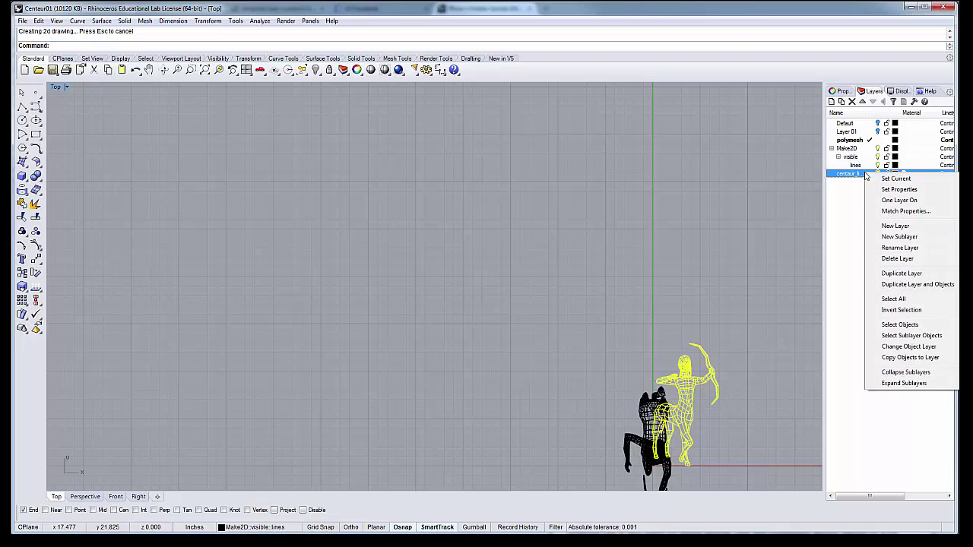
pyautogui.click(907, 347)
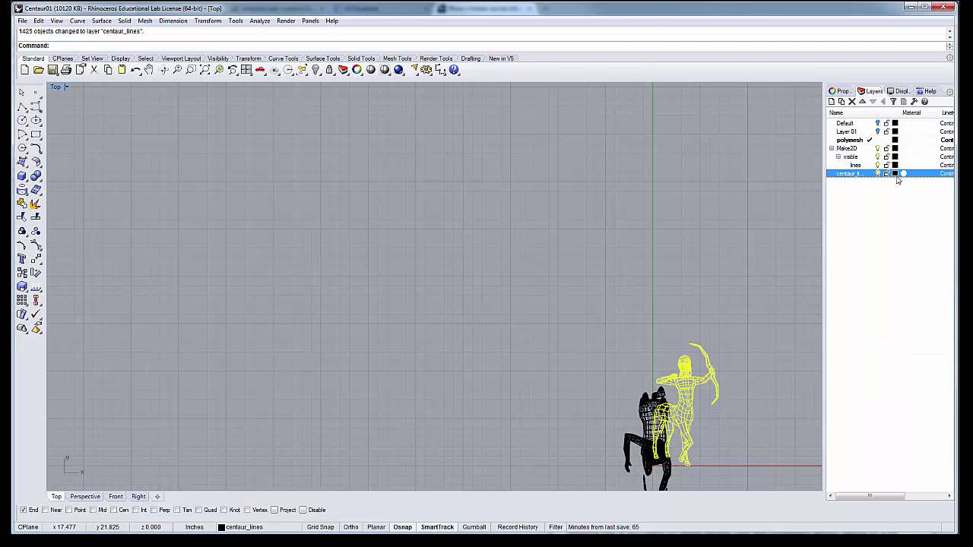
pyautogui.click(895, 175)
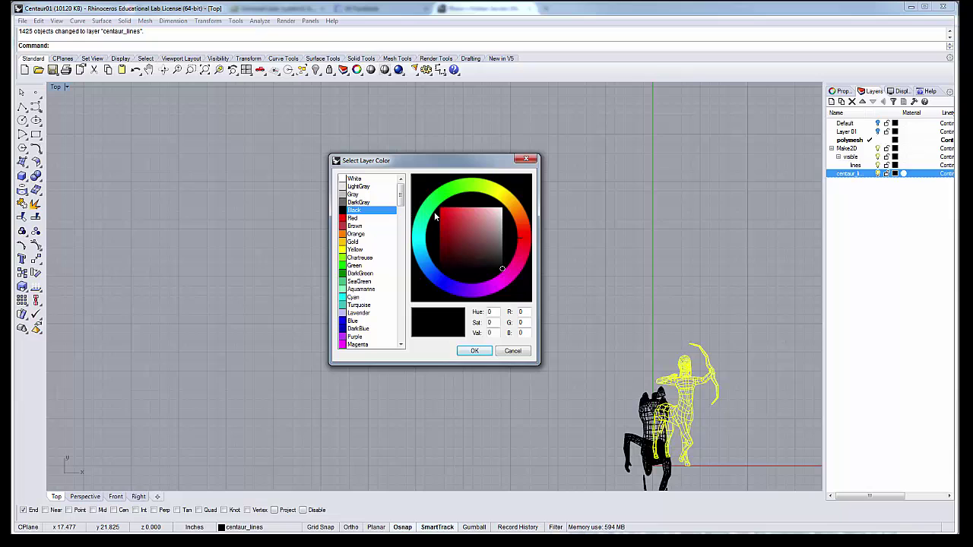
pyautogui.click(346, 219)
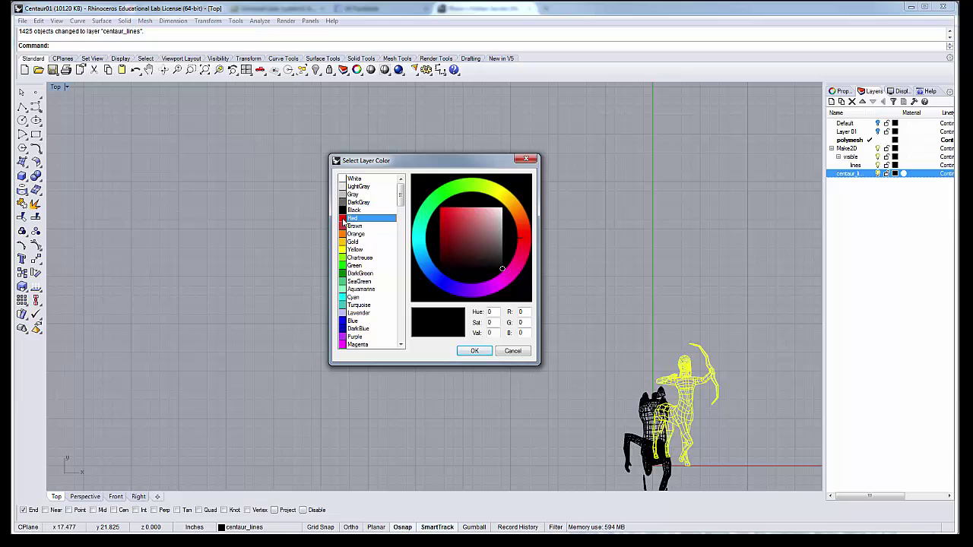
pyautogui.click(474, 351)
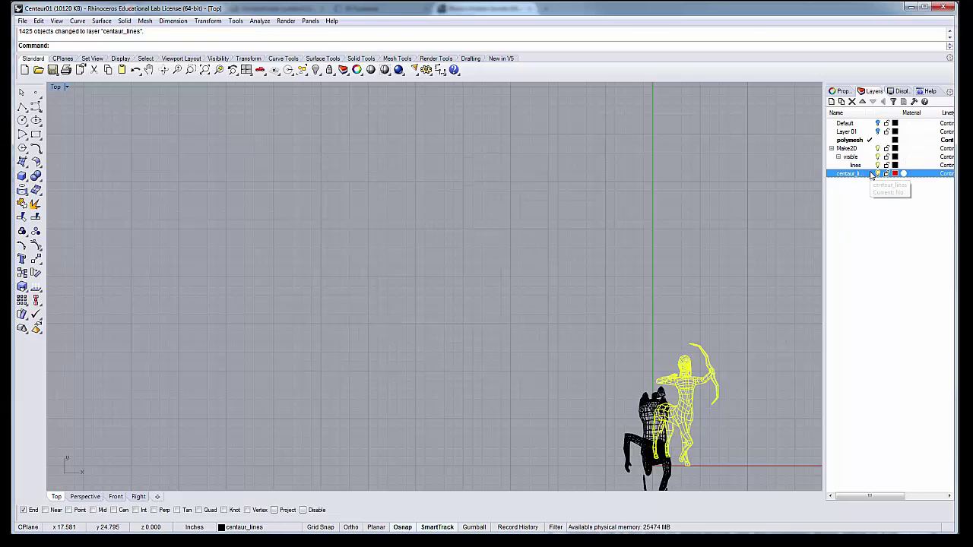
# Step: Put the selection on centaur_lines, make it current, and hide the polymesh centaur
pyautogui.rightClick(873, 174)
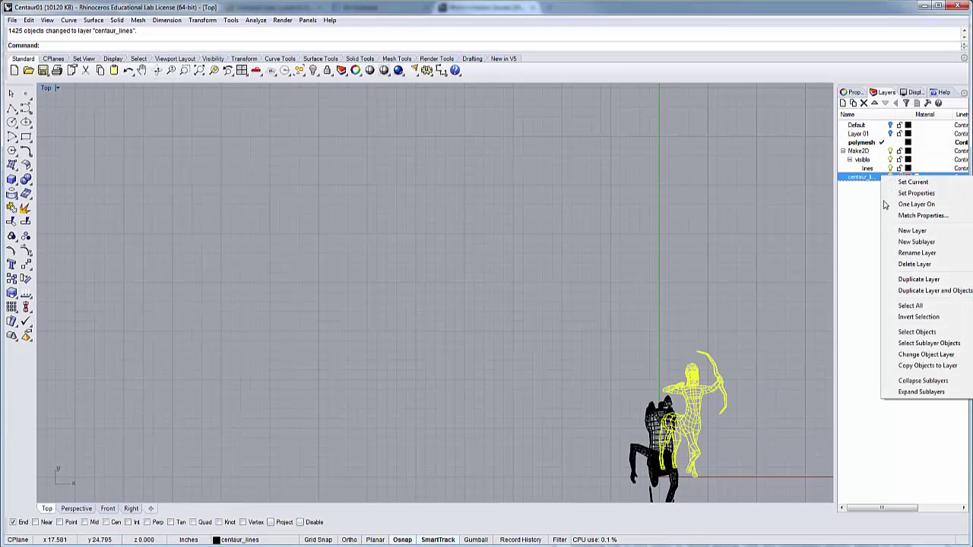
pyautogui.click(924, 354)
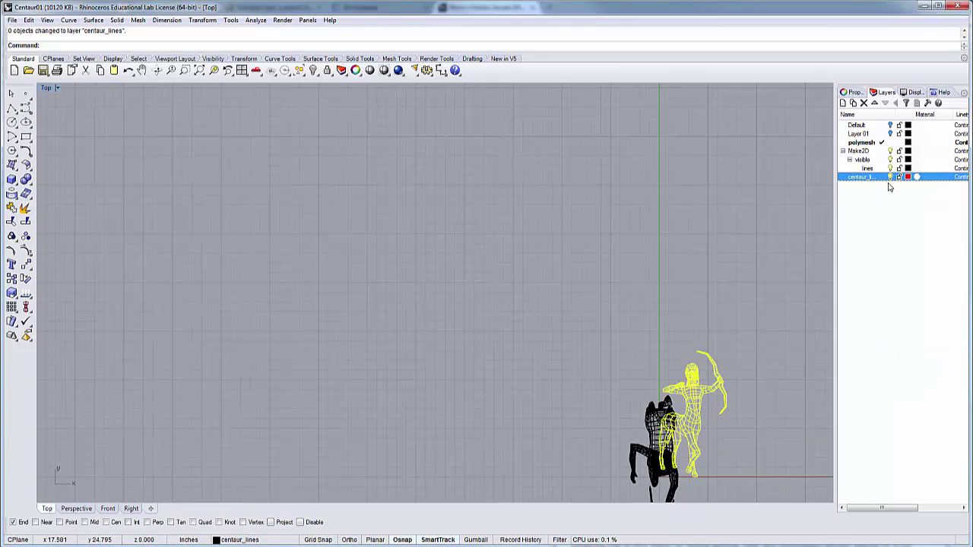
pyautogui.click(883, 177)
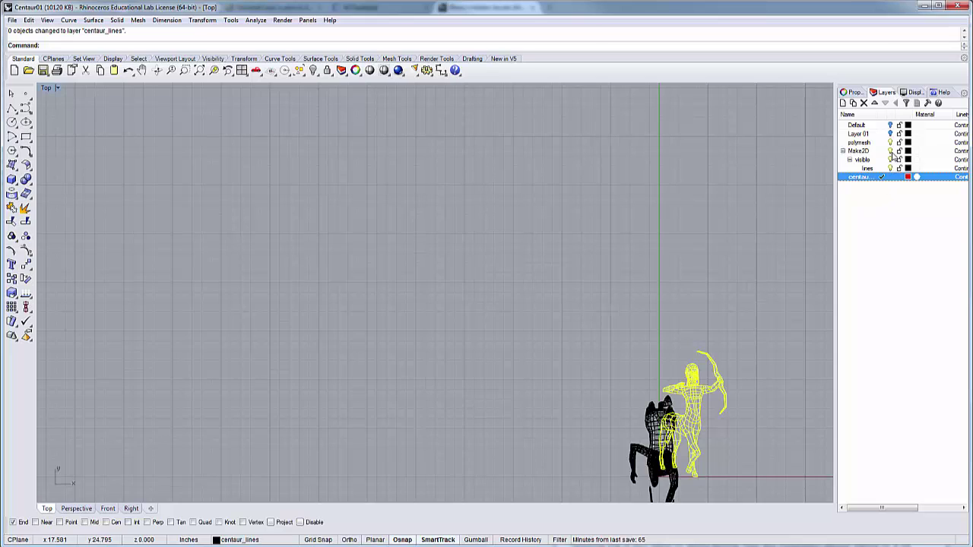
pyautogui.click(894, 151)
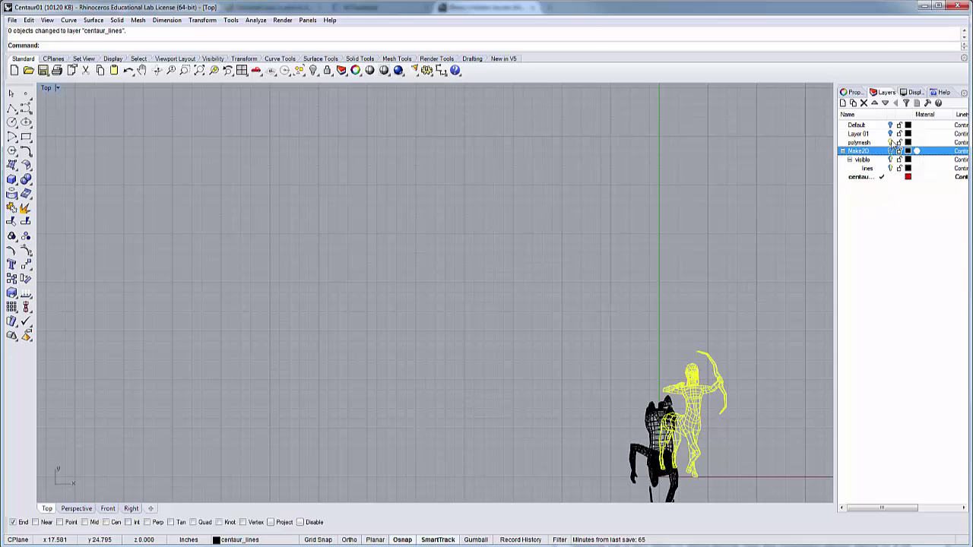
pyautogui.click(891, 142)
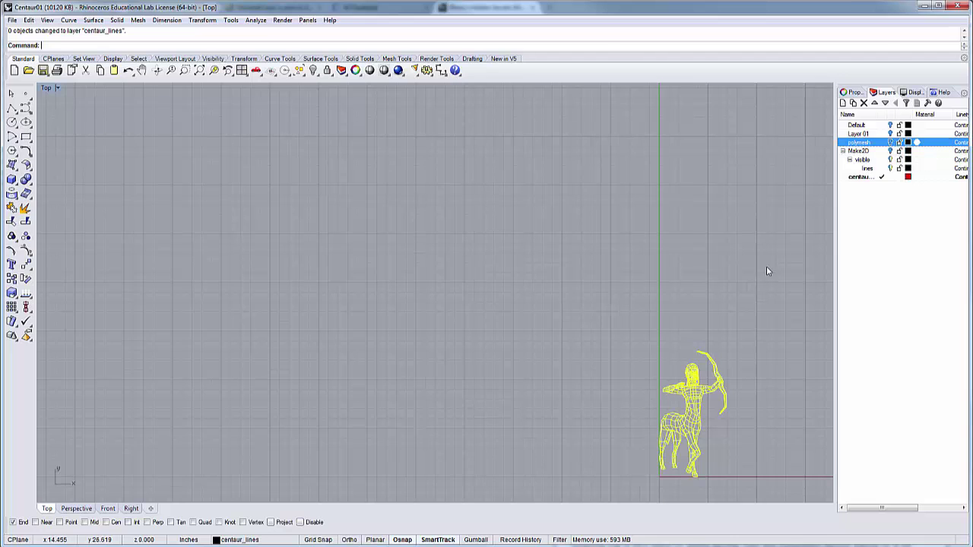
pyautogui.click(761, 348)
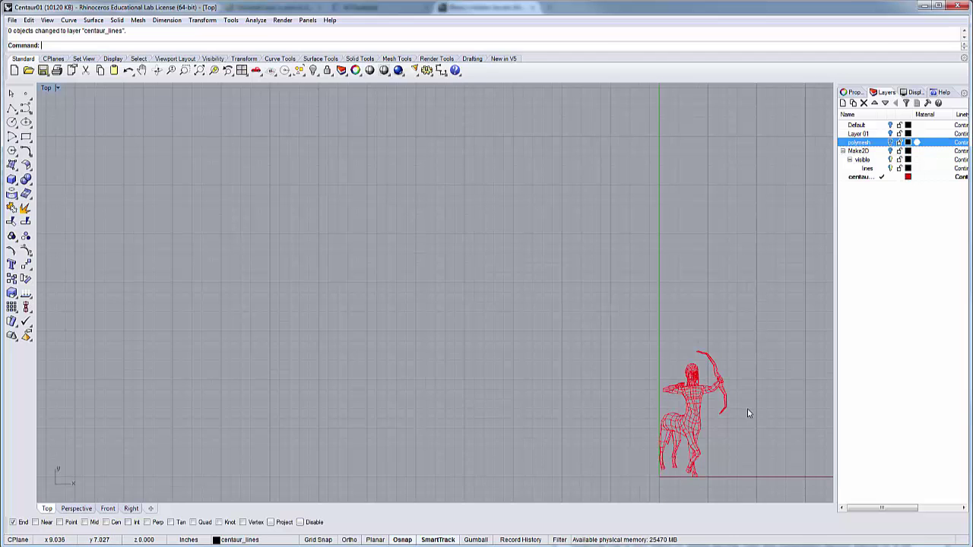
# Step: Window-select the whole red centaur drawing and shift it slightly right
pyautogui.scroll(5, 747, 408)
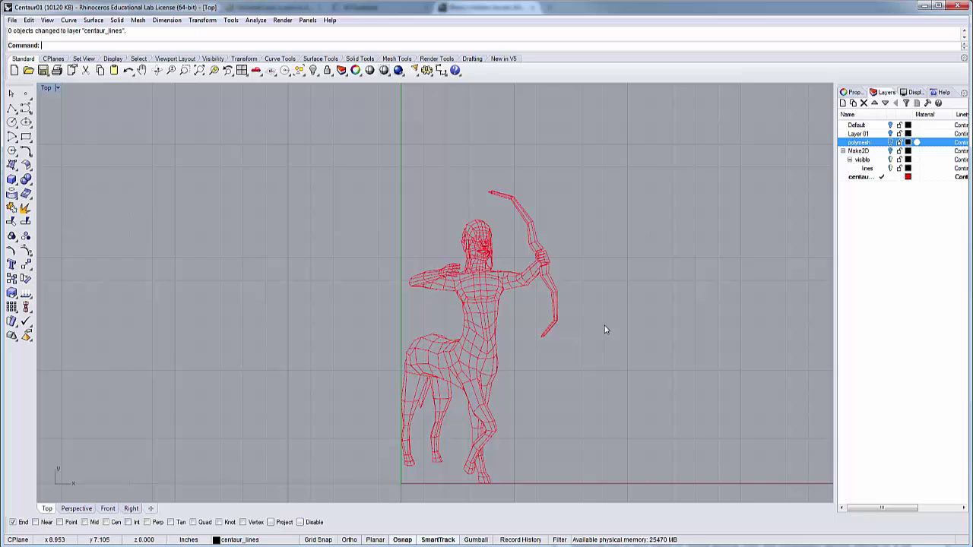
pyautogui.scroll(3, 554, 281)
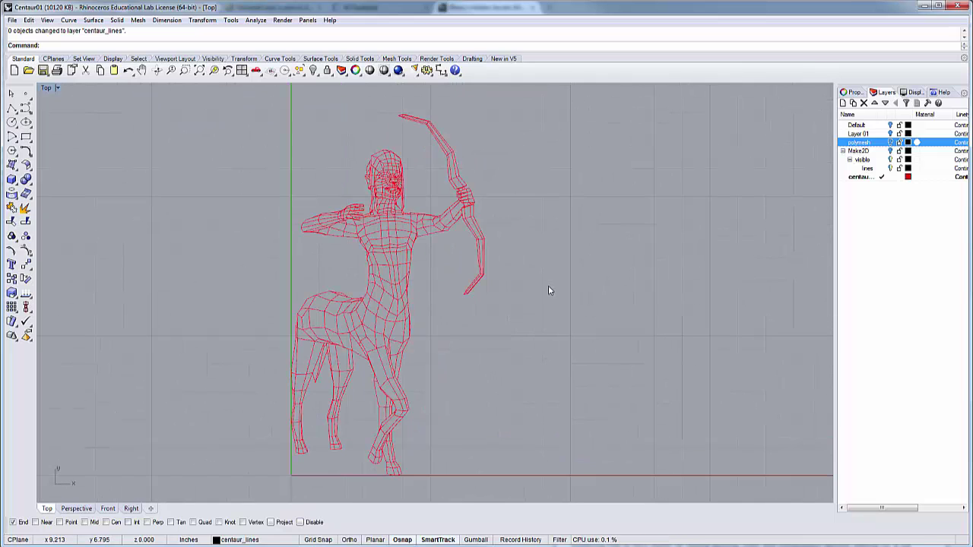
pyautogui.scroll(2, 550, 293)
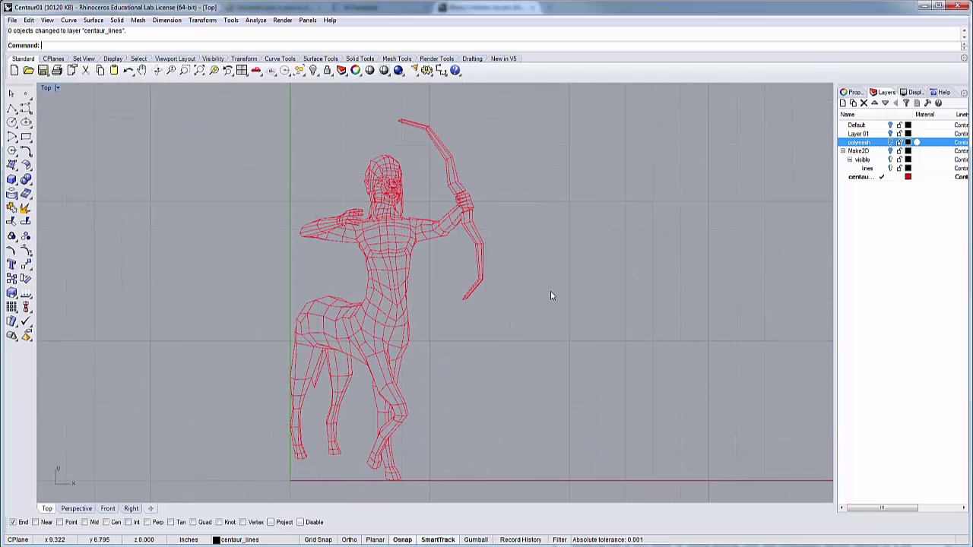
pyautogui.scroll(-5, 551, 295)
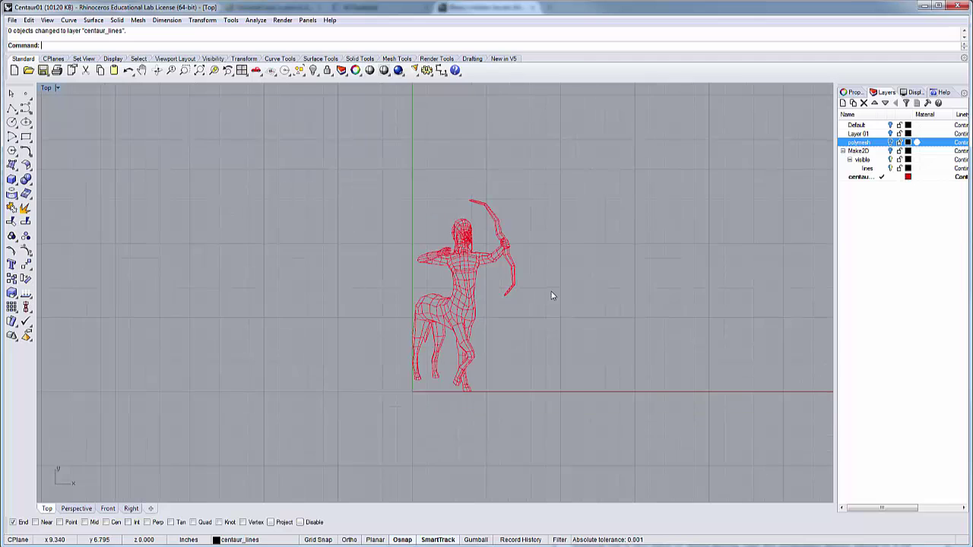
pyautogui.moveTo(358, 178); pyautogui.dragTo(648, 460)
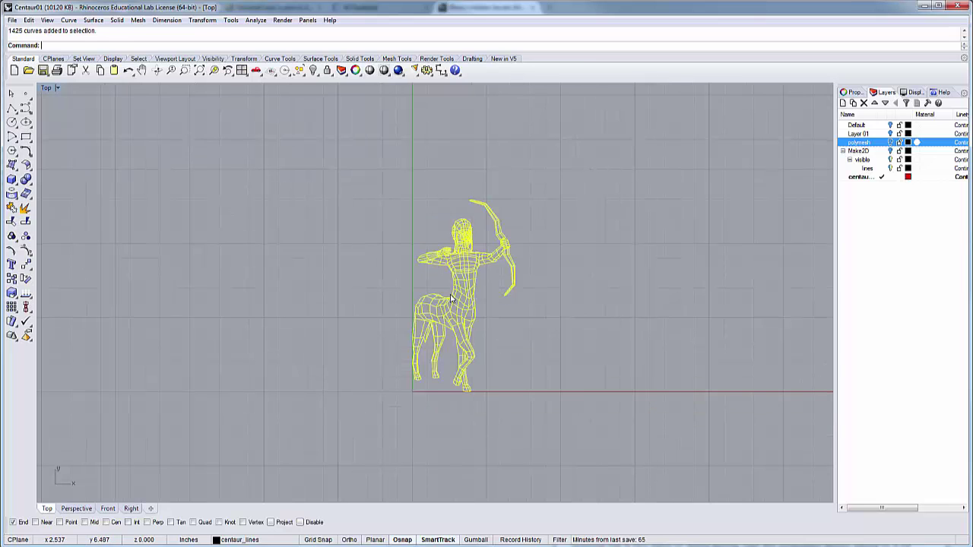
pyautogui.moveTo(465, 297); pyautogui.dragTo(494, 312)
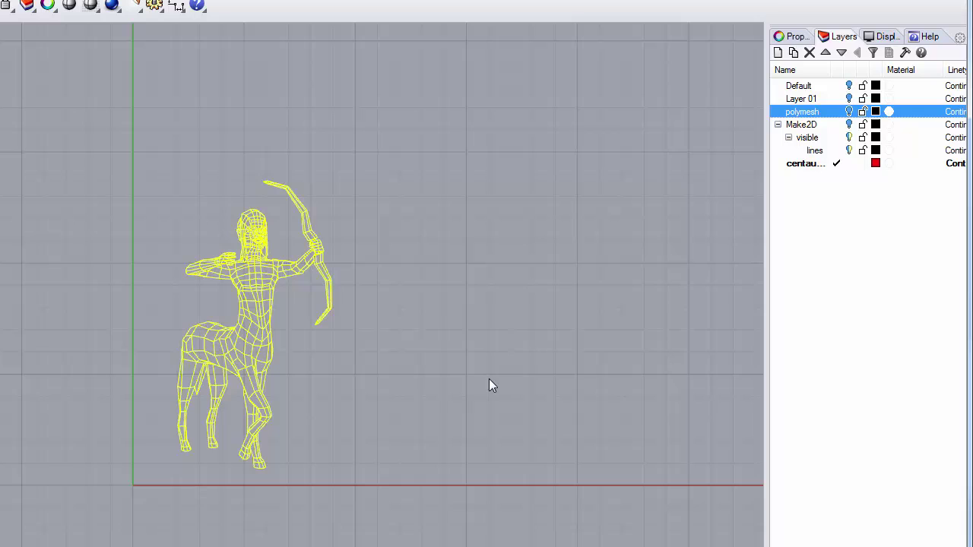
# Step: Create Layer 02 at the bottom of the layer list and colour it cyan
pyautogui.click(778, 52)
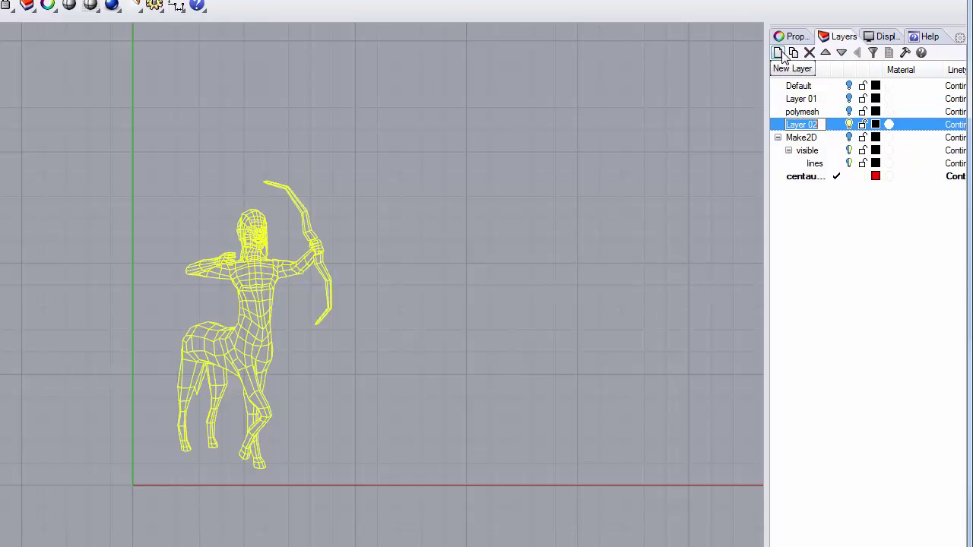
pyautogui.click(842, 53)
pyautogui.click(842, 53)
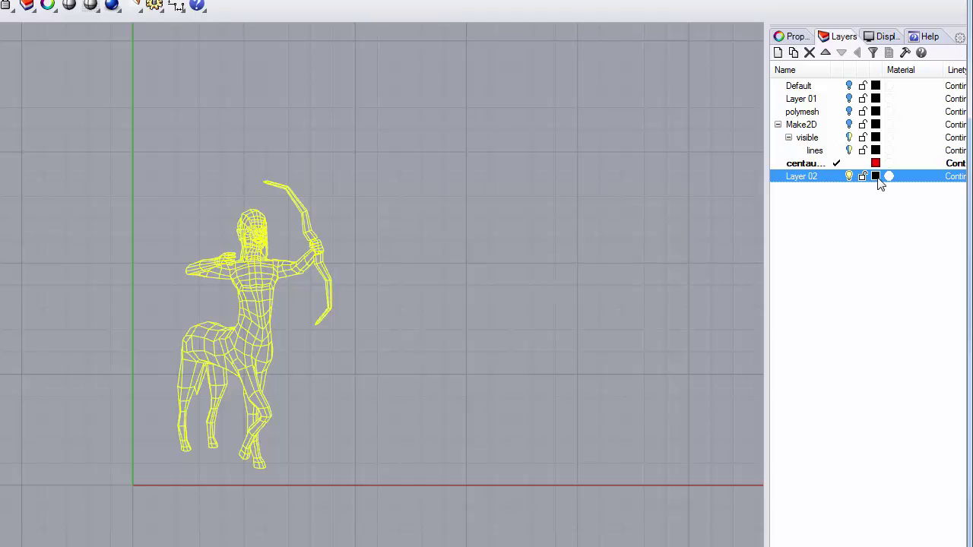
pyautogui.click(876, 176)
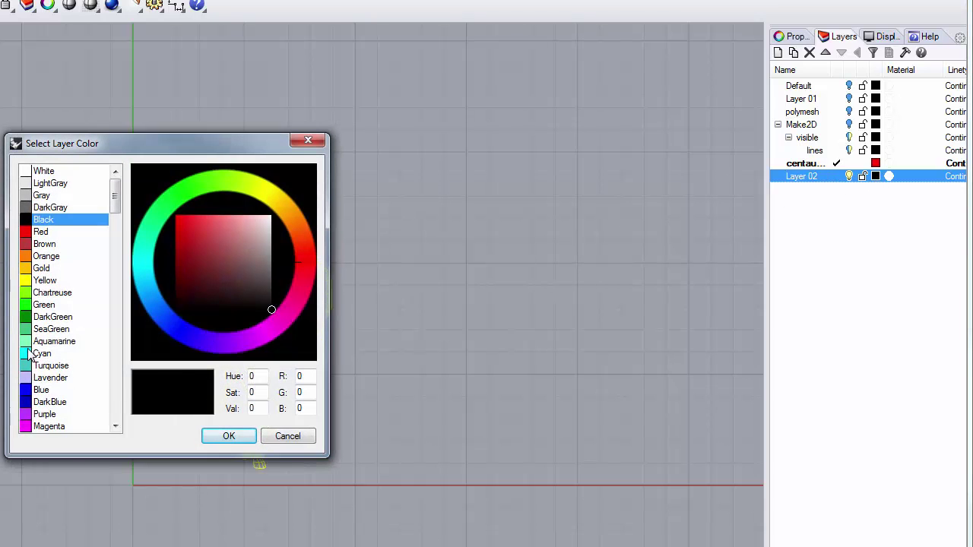
pyautogui.click(31, 354)
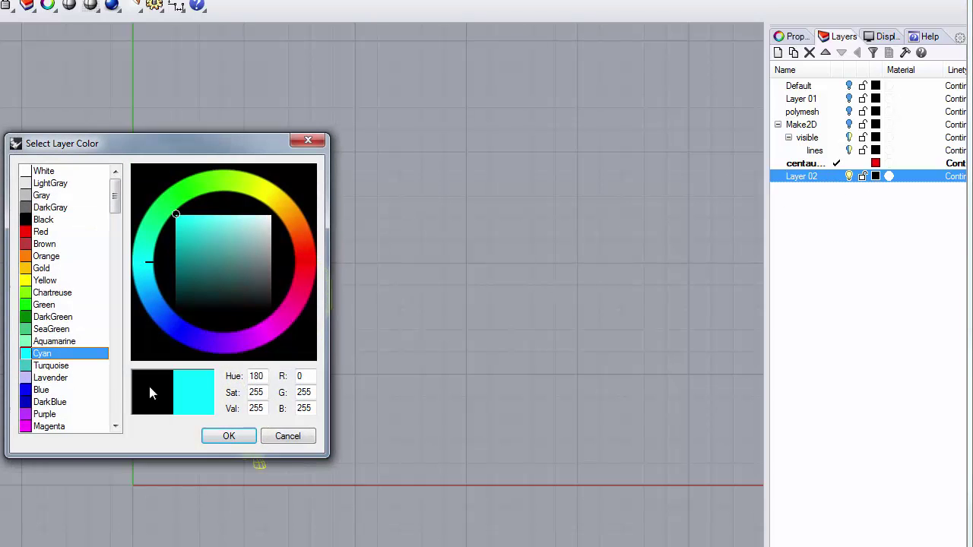
pyautogui.click(228, 436)
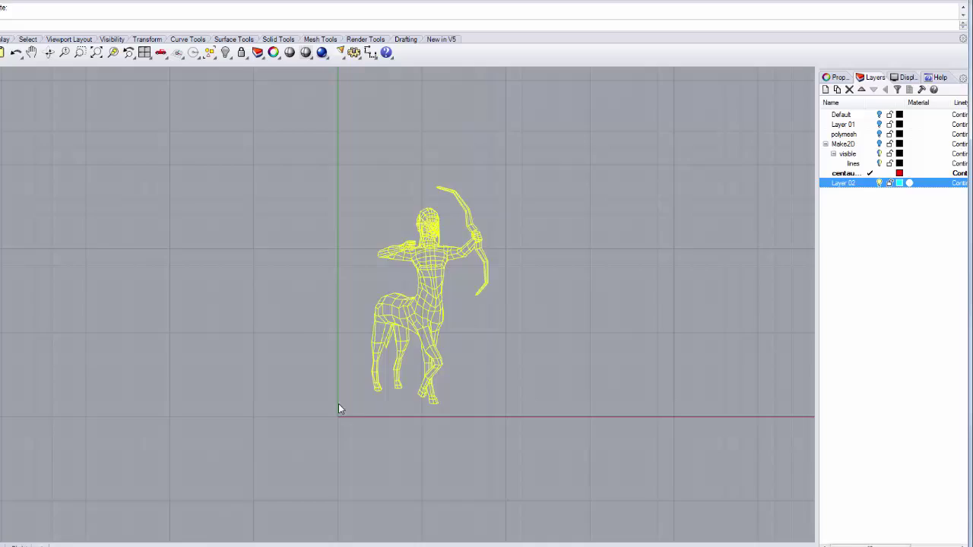
# Step: Make Layer 02 current and draw a 48 x 24 rectangle from the origin
pyautogui.click(25, 137)
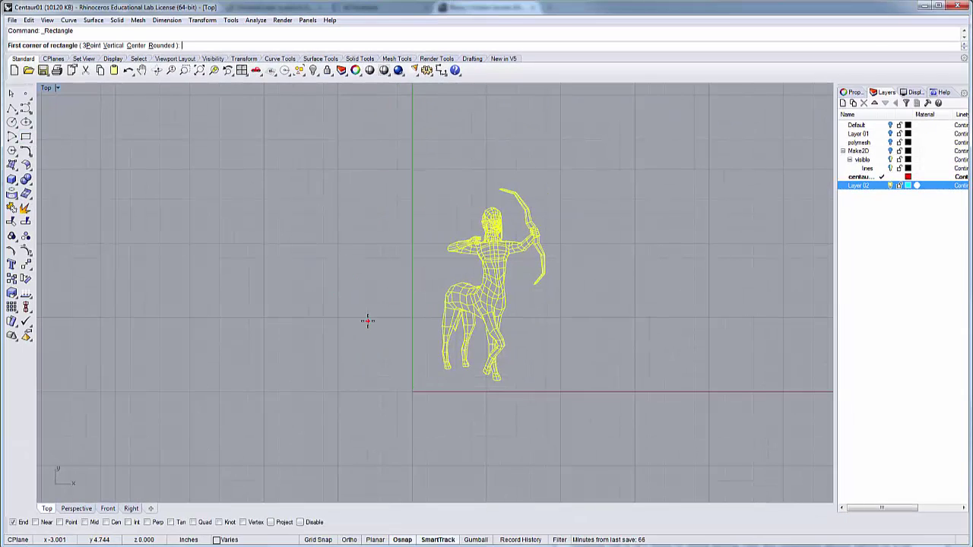
pyautogui.click(880, 186)
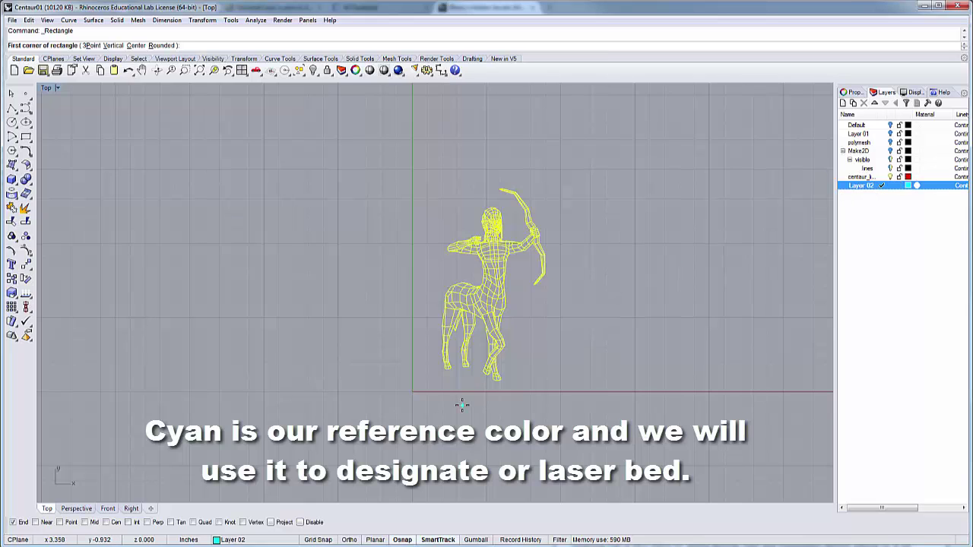
pyautogui.press('Return')
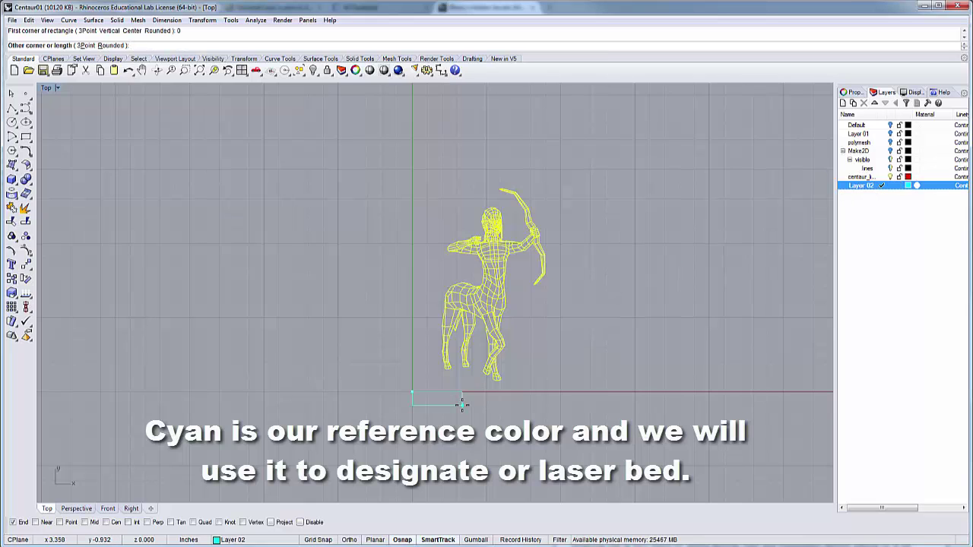
pyautogui.write('48,24')
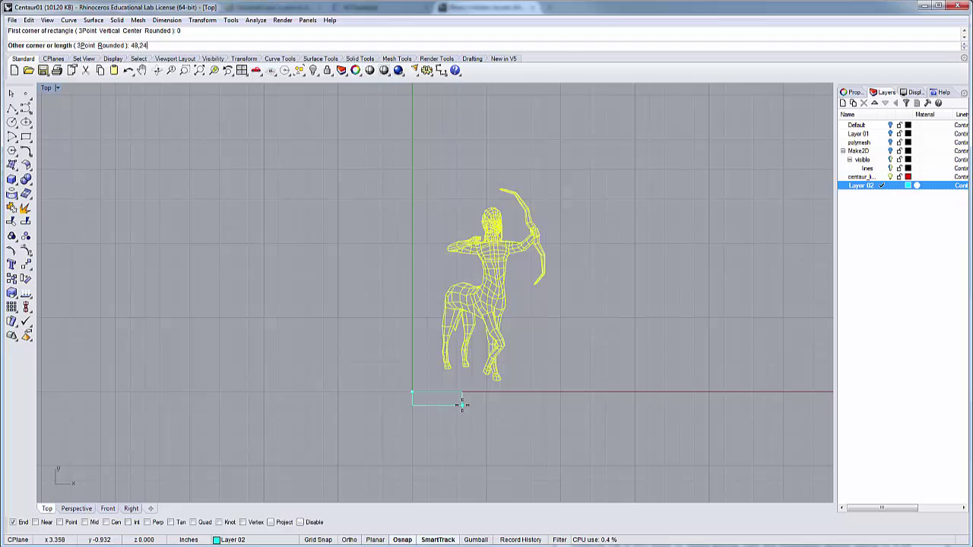
pyautogui.press('Return')
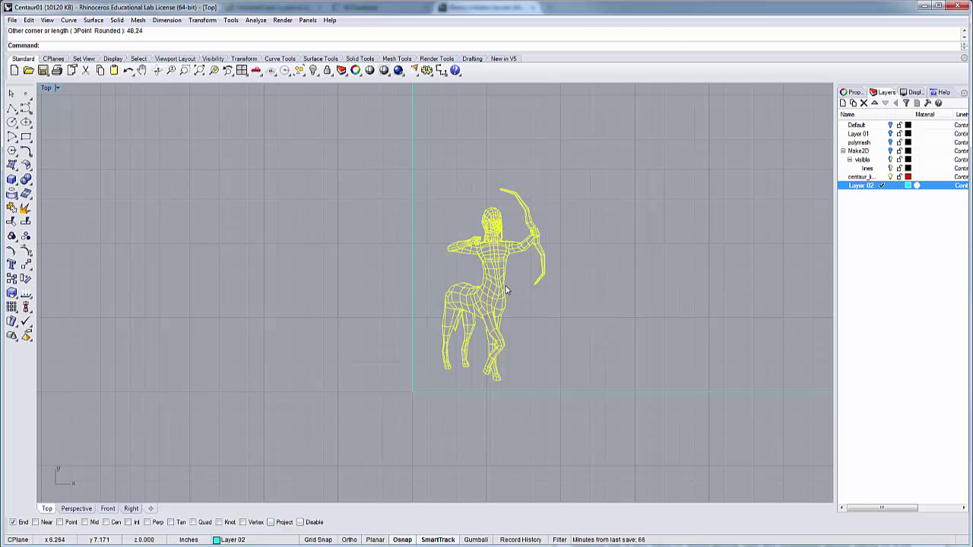
# Step: Scale the centaur drawing down from a base point at its foot
pyautogui.scroll(-8, 507, 289)
pyautogui.scroll(8, 507, 290)
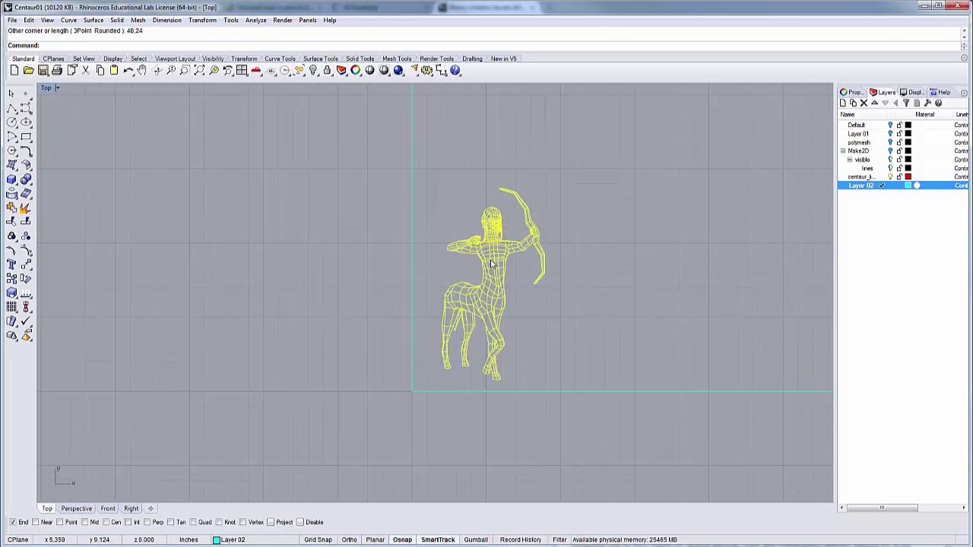
pyautogui.moveTo(499, 269); pyautogui.dragTo(495, 267)
pyautogui.click(12, 294)
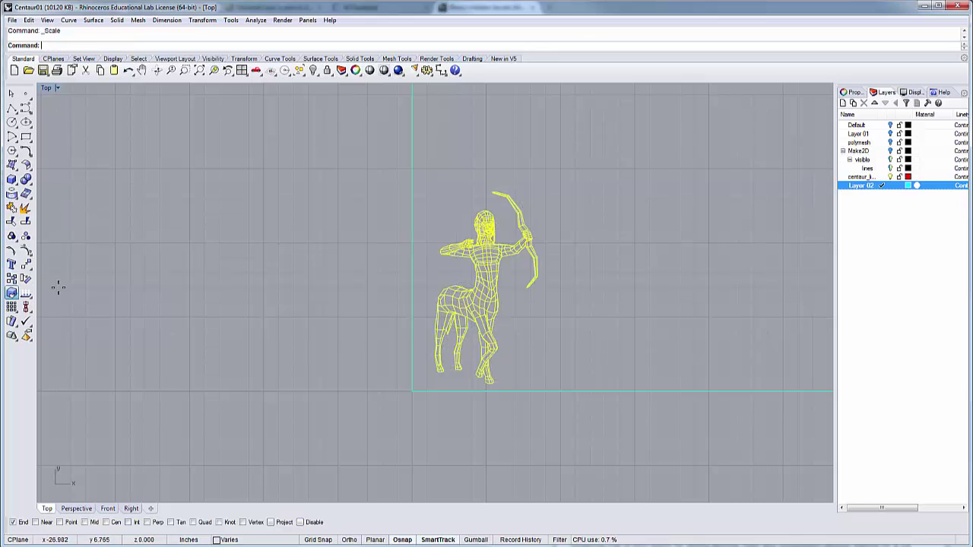
pyautogui.click(460, 369)
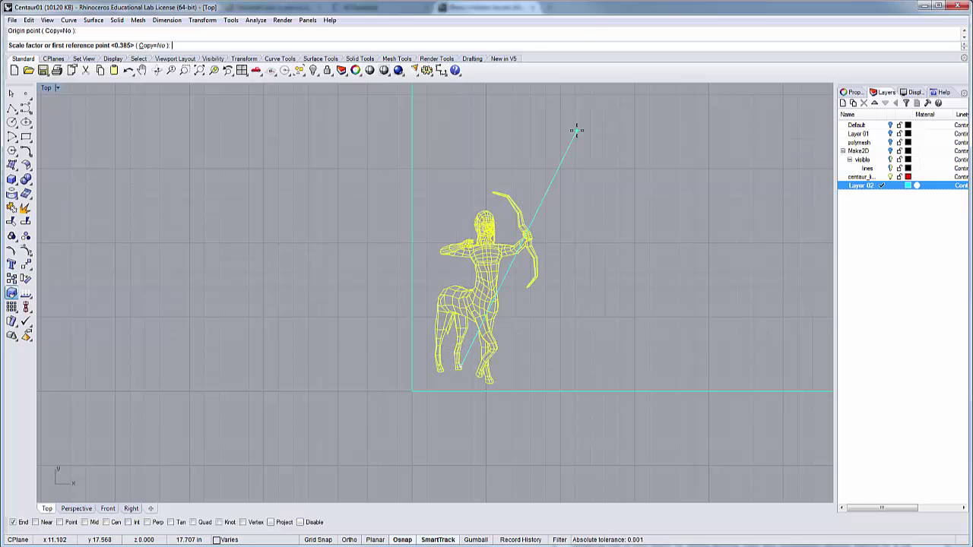
pyautogui.click(576, 132)
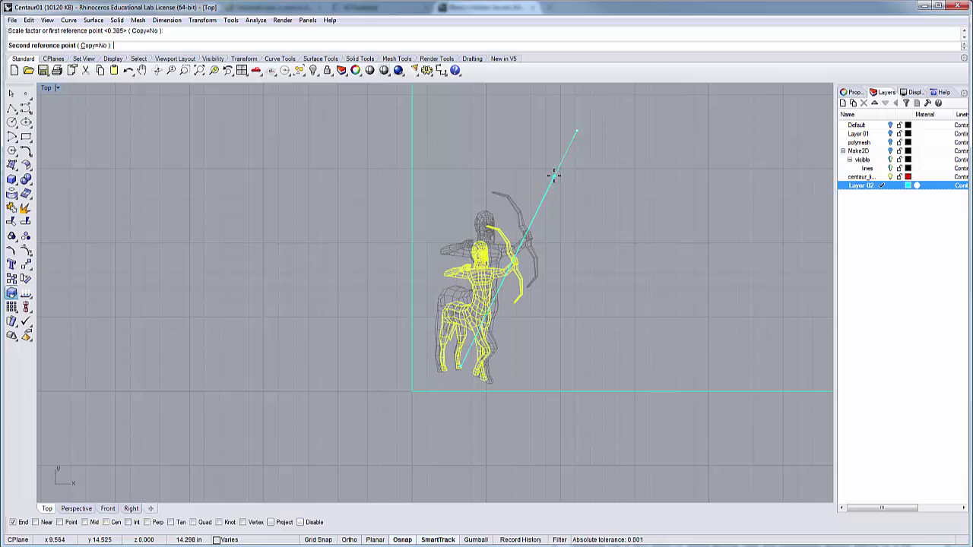
pyautogui.click(554, 175)
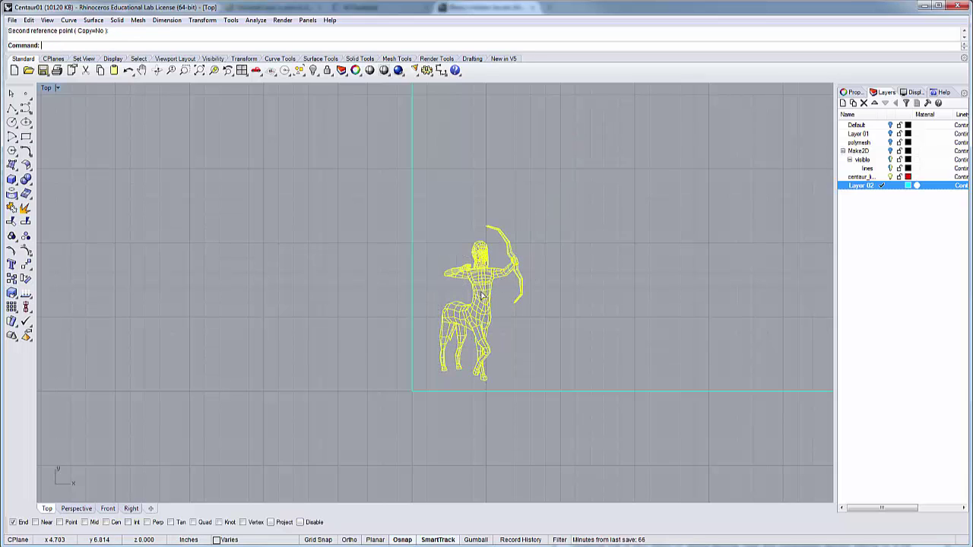
# Step: Undo and redo the scale from the centaur's feet, then move the drawing upward into the rectangle
pyautogui.hotkey('ctrl', 'z')
pyautogui.press('Return')
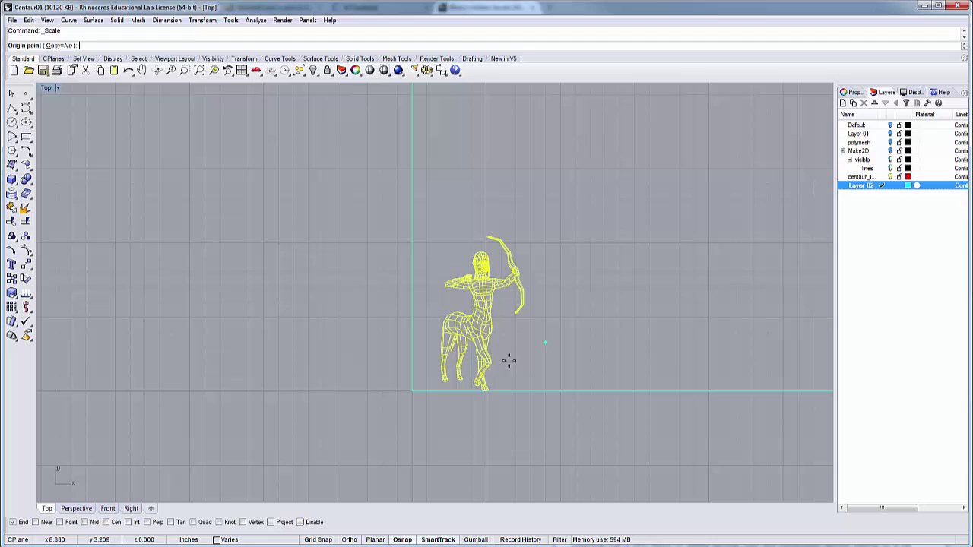
pyautogui.click(489, 391)
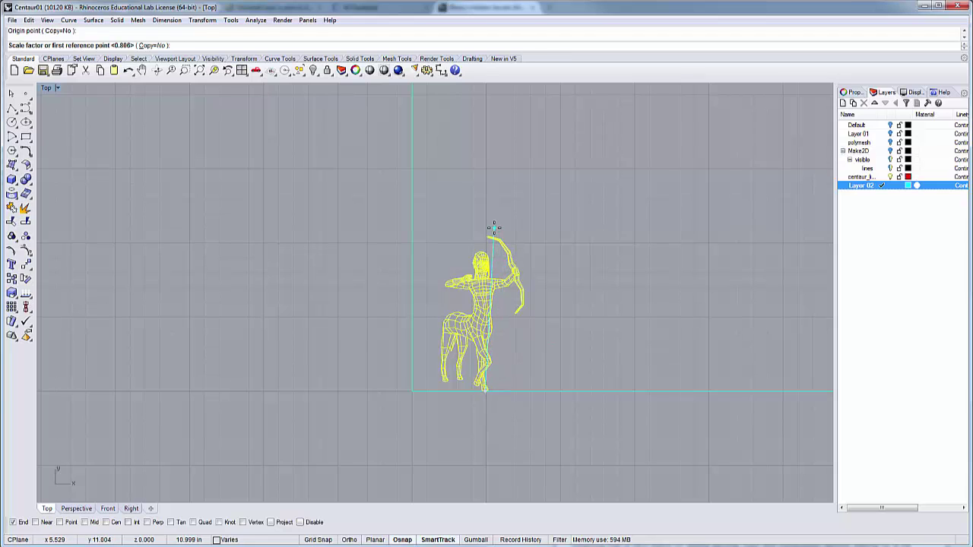
pyautogui.click(494, 175)
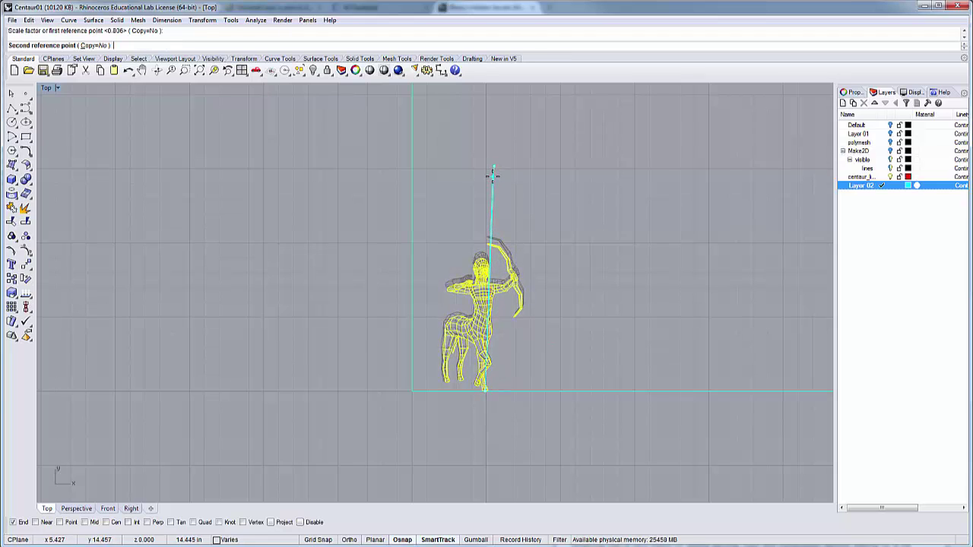
pyautogui.click(492, 176)
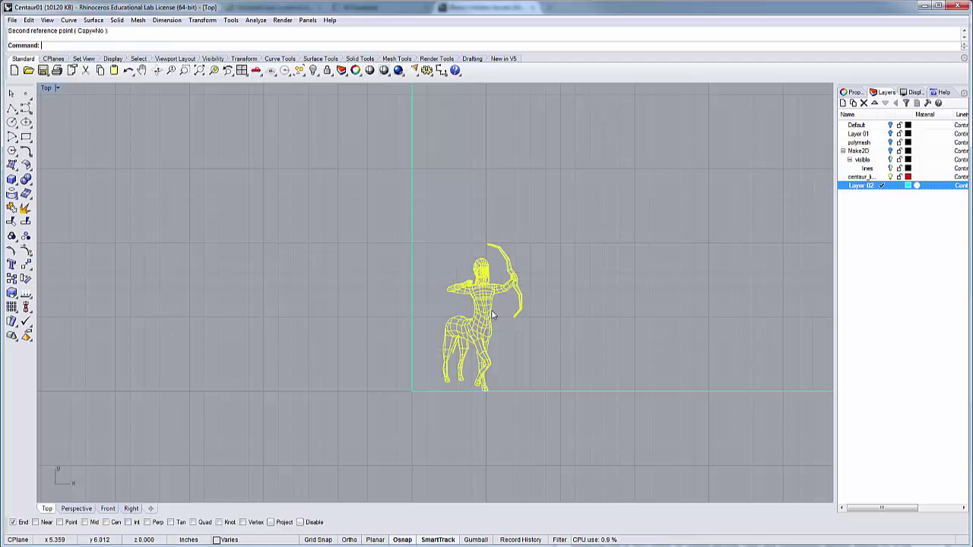
pyautogui.moveTo(487, 320); pyautogui.dragTo(516, 291)
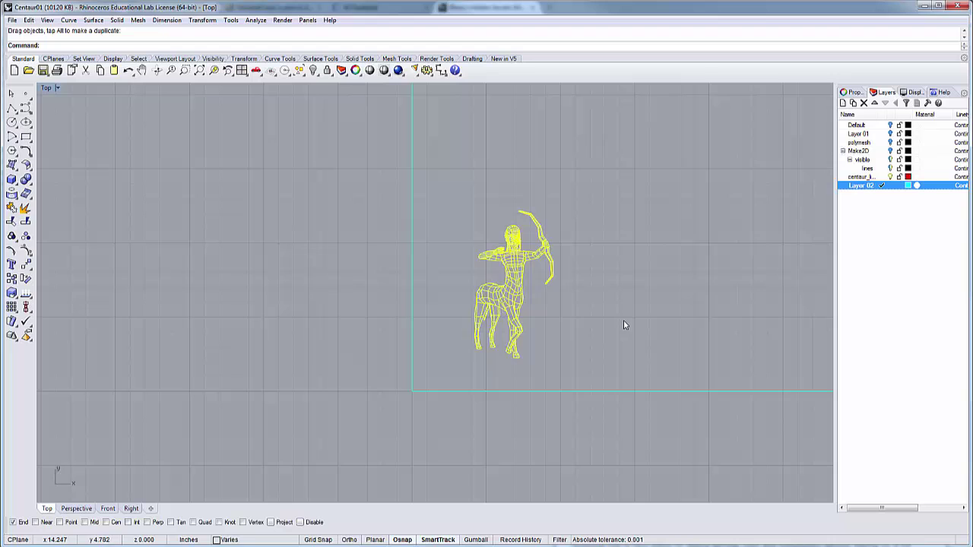
# Step: Clear the selection and window-select all 1425 centaur curves
pyautogui.click(543, 313)
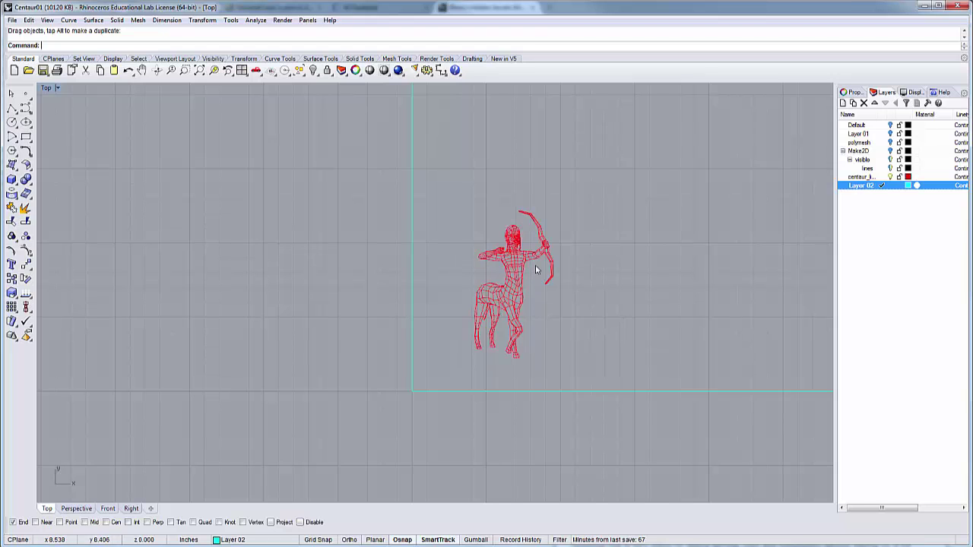
pyautogui.scroll(4, 535, 269)
pyautogui.scroll(-3, 527, 262)
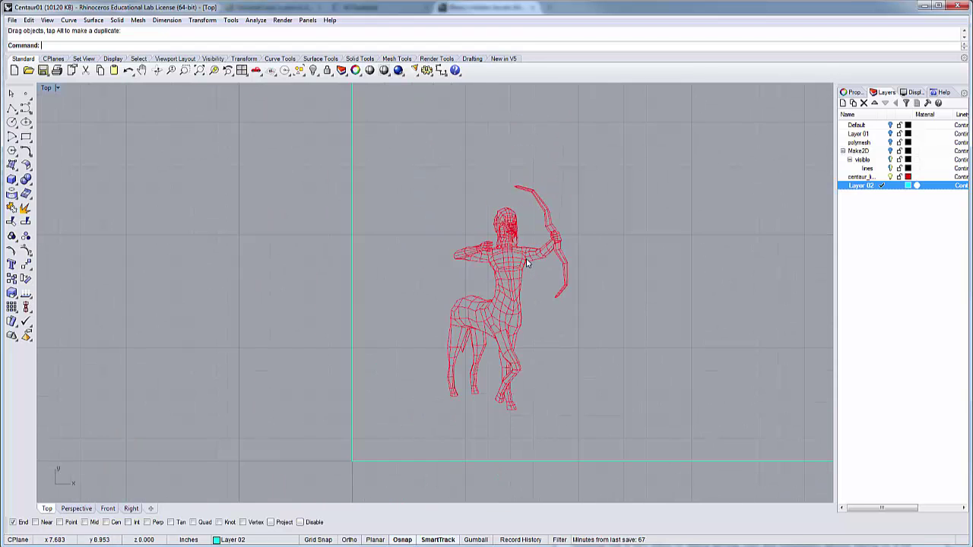
pyautogui.scroll(2, 527, 263)
pyautogui.click(508, 259)
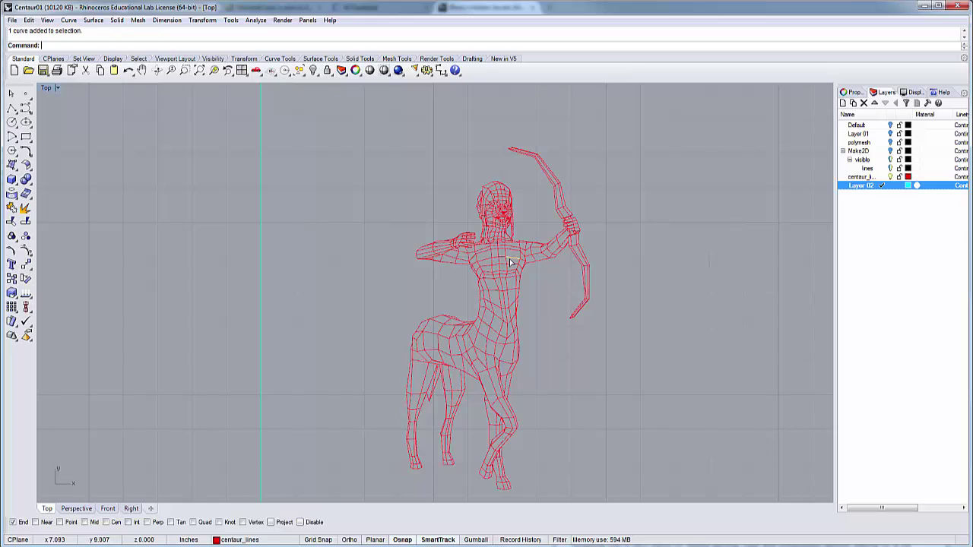
pyautogui.click(544, 299)
pyautogui.scroll(-2, 541, 292)
pyautogui.moveTo(442, 163); pyautogui.dragTo(628, 454)
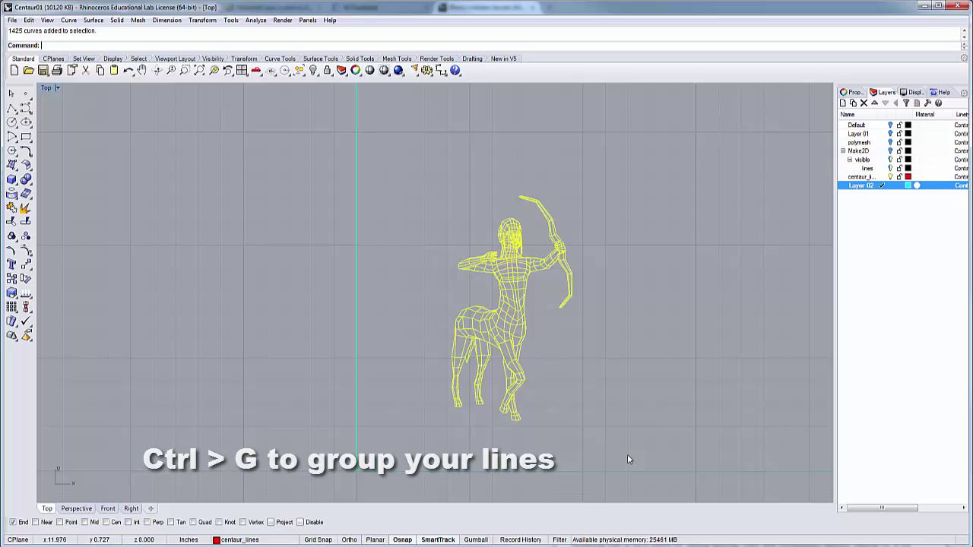
# Step: Group the centaur curves with Ctrl+G and drag the group right inside the rectangle
pyautogui.hotkey('ctrl', 'g')
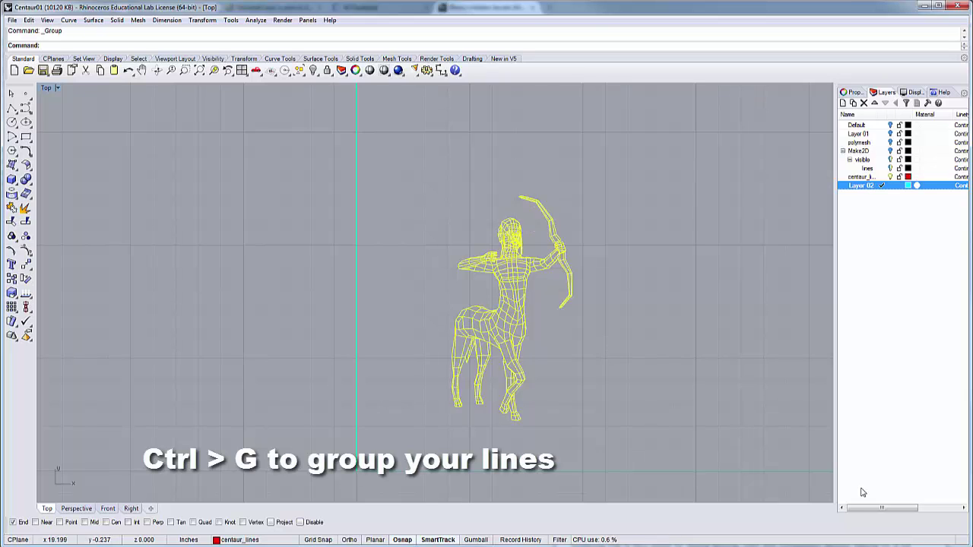
pyautogui.click(707, 333)
pyautogui.moveTo(517, 295); pyautogui.dragTo(483, 350)
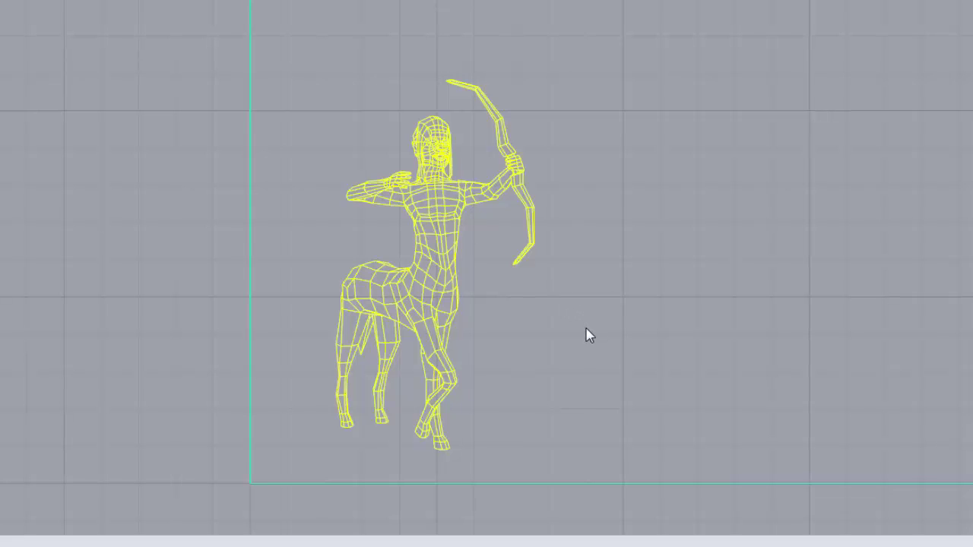
pyautogui.scroll(-5, 590, 337)
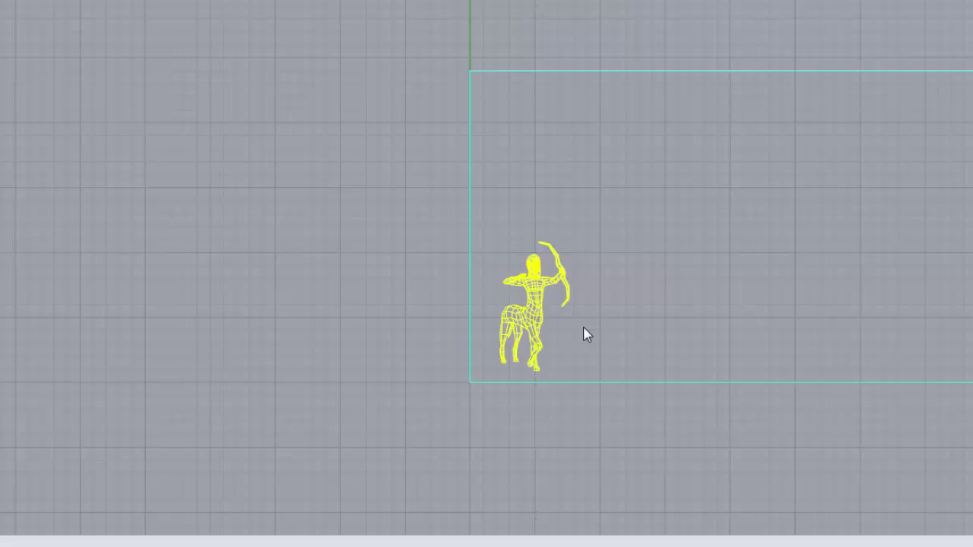
pyautogui.scroll(4, 587, 335)
pyautogui.scroll(1, 587, 335)
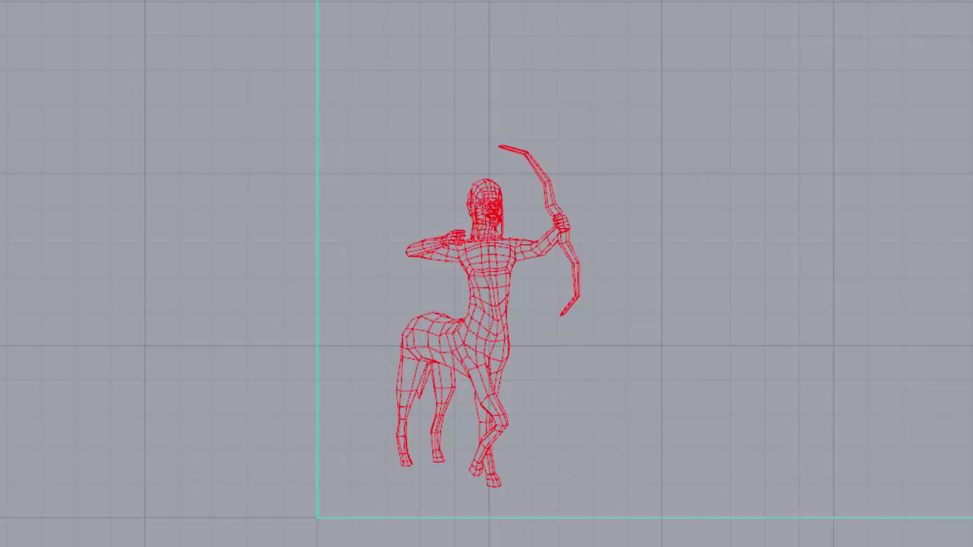
# Step: Run BoundingBox on the centaur group to create a 5.311 x 9.939 inch rectangle around it
pyautogui.click(475, 310)
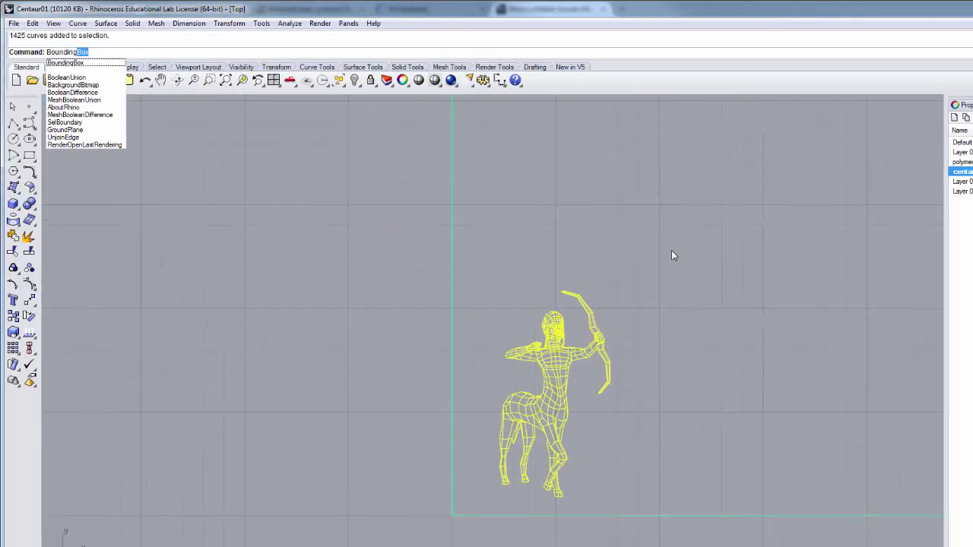
pyautogui.press('Return')
pyautogui.press('Return')
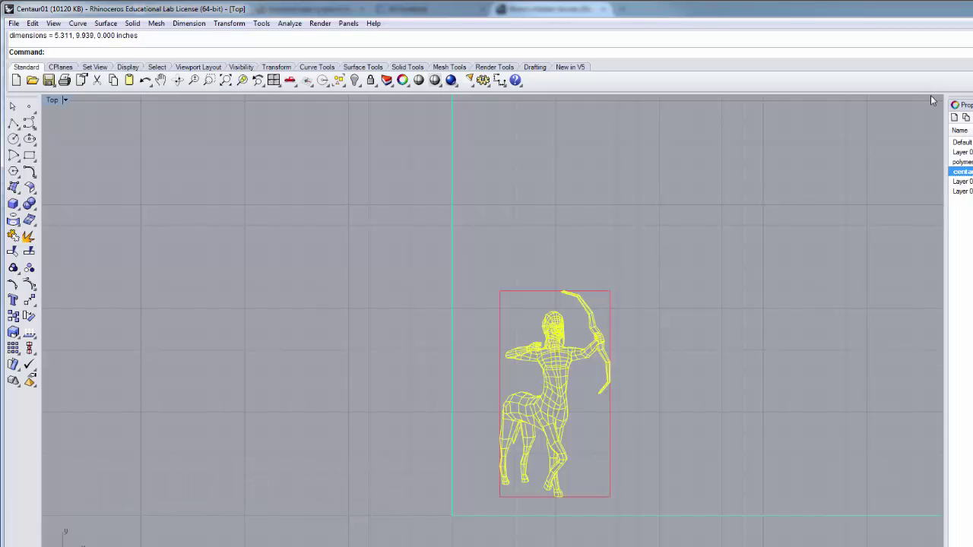
# Step: Make Layer 03 current and move the bounding box onto it
pyautogui.doubleClick(857, 194)
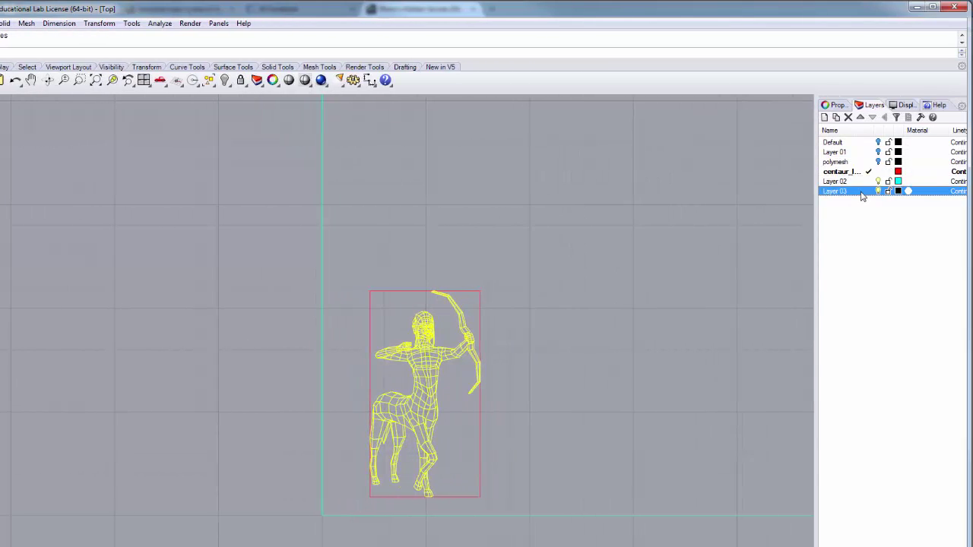
pyautogui.rightClick(861, 193)
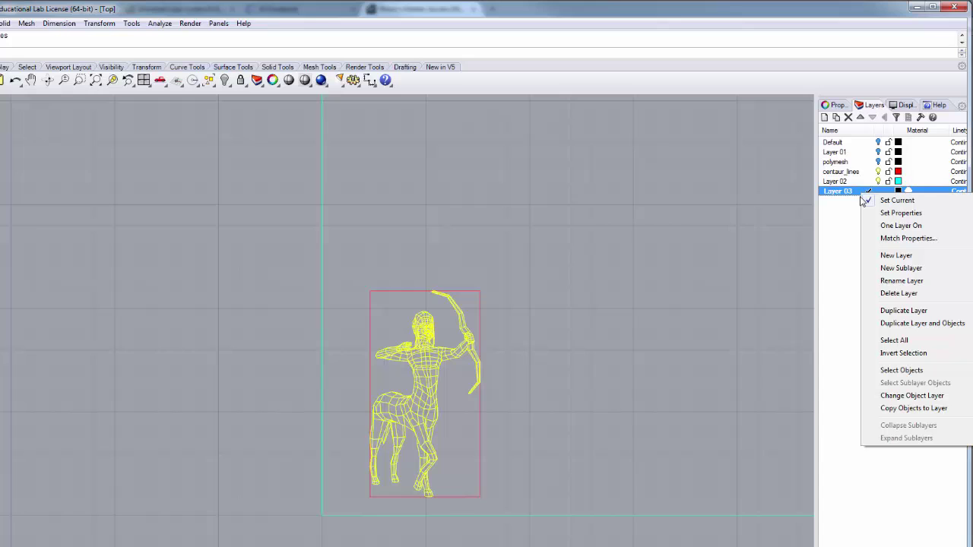
pyautogui.click(916, 395)
# Step: Change Layer 03's colour to magenta
pyautogui.click(899, 192)
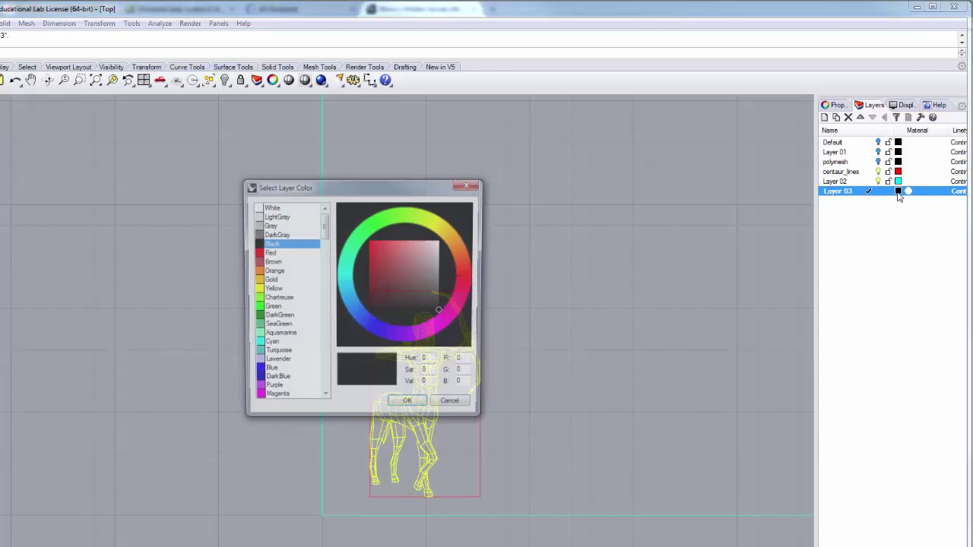
pyautogui.click(270, 401)
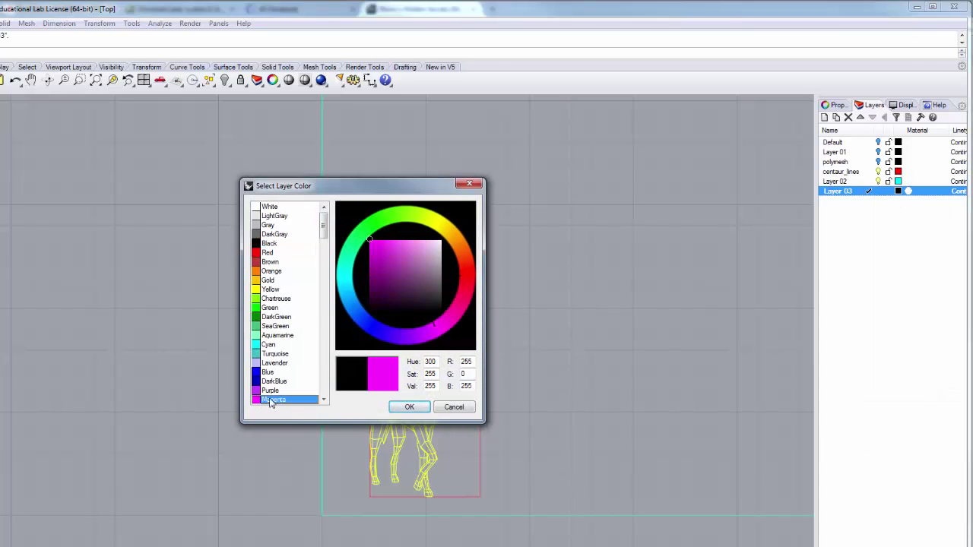
pyautogui.click(403, 407)
pyautogui.click(491, 299)
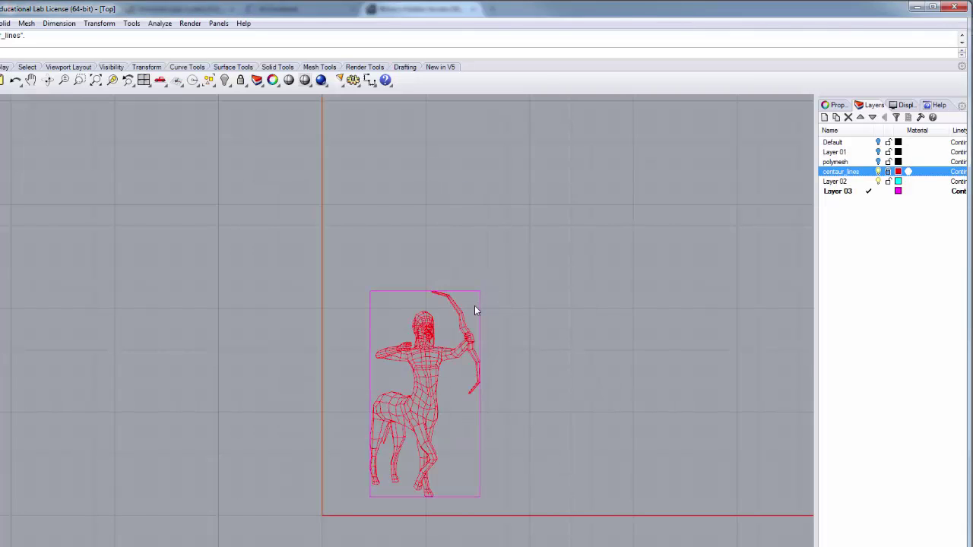
# Step: Enlarge the magenta border by scaling it from its centre, using the Cen osnap instead of Mid
pyautogui.click(479, 312)
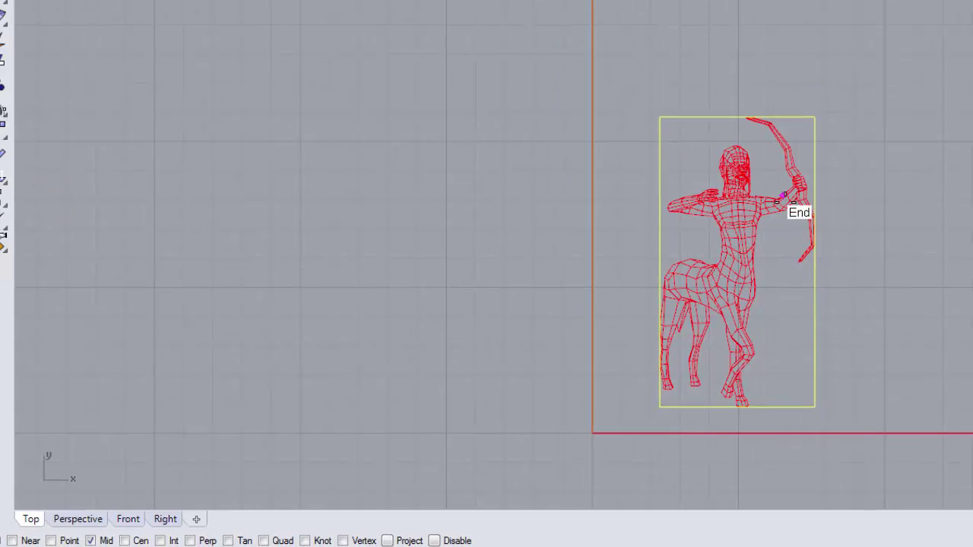
pyautogui.click(125, 541)
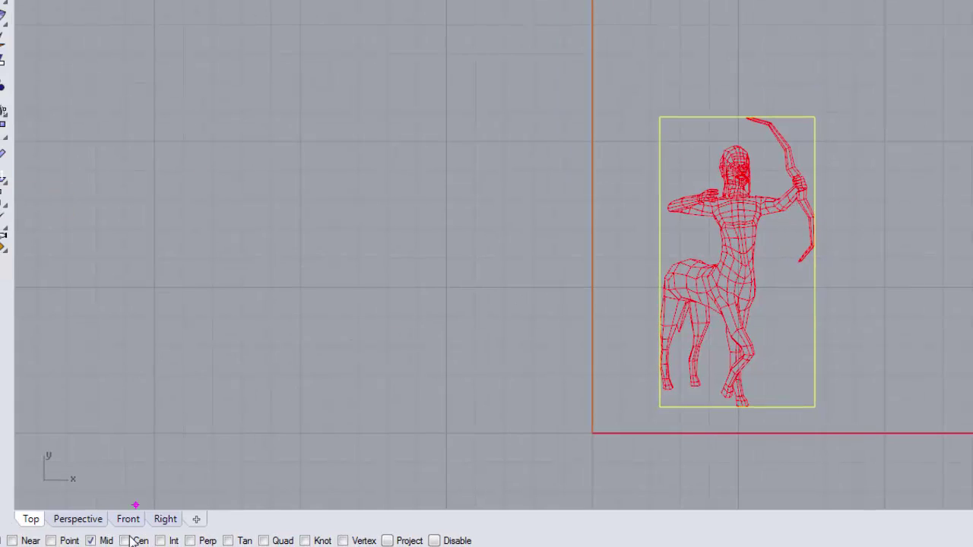
pyautogui.click(91, 540)
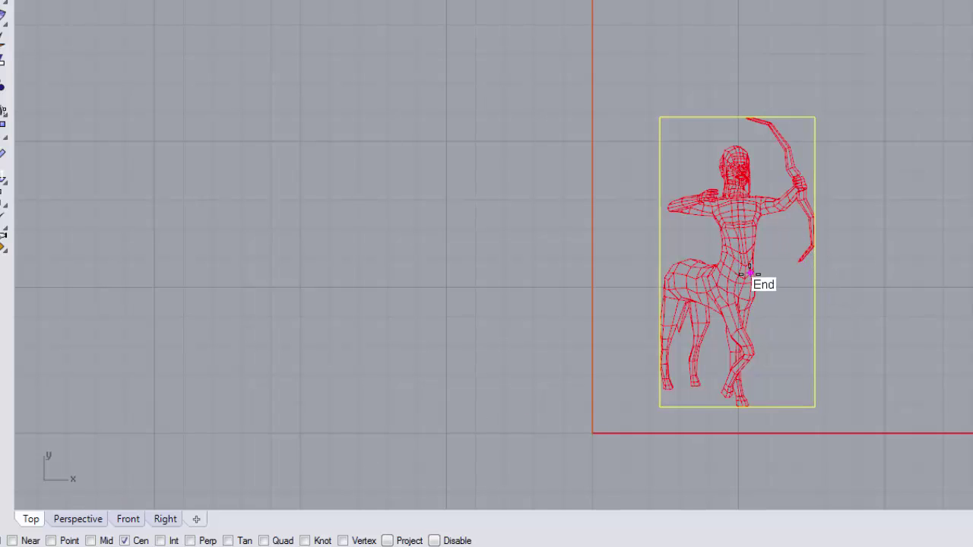
pyautogui.click(812, 278)
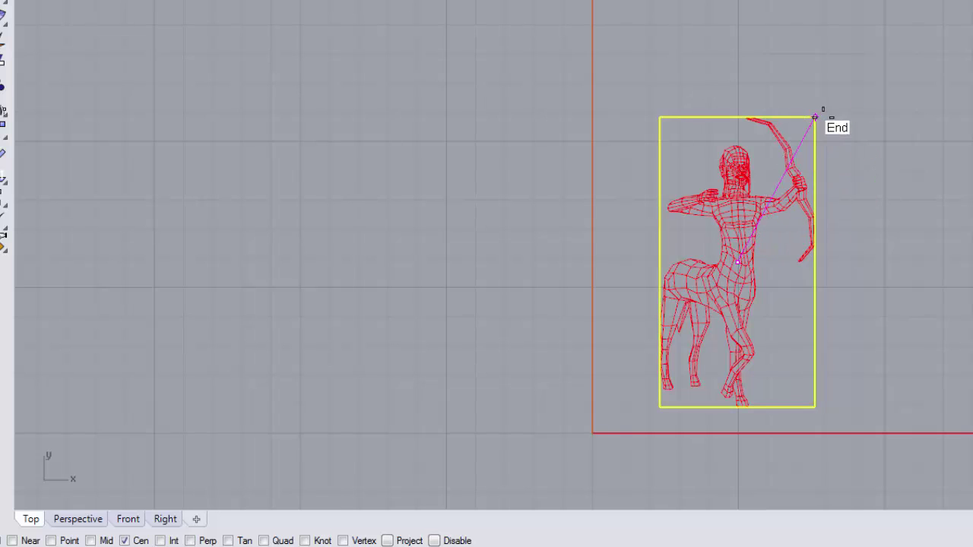
pyautogui.click(815, 117)
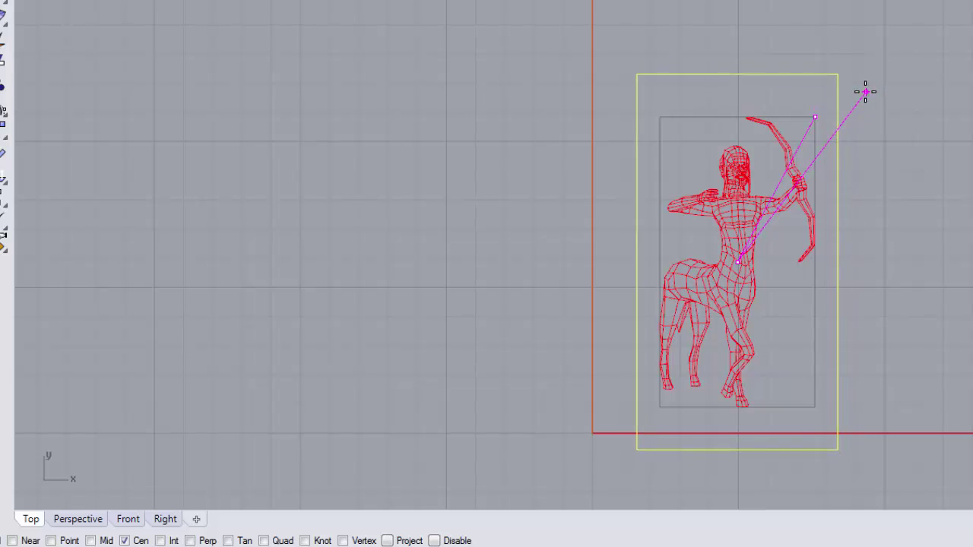
pyautogui.click(861, 98)
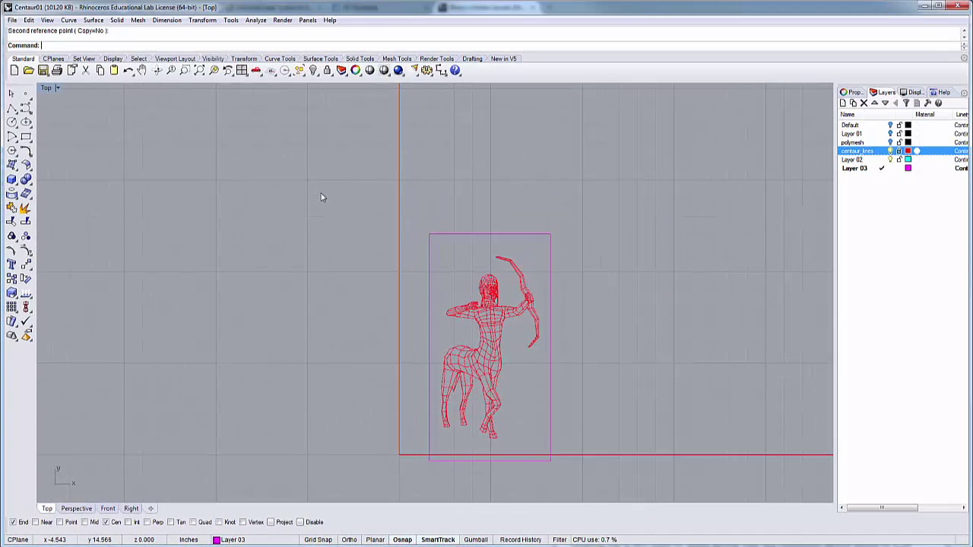
# Step: Move the centaur and its magenta border together up and slightly left
pyautogui.moveTo(321, 198); pyautogui.dragTo(624, 502)
pyautogui.moveTo(551, 445); pyautogui.dragTo(555, 403)
pyautogui.hotkey('ctrl', 'z')
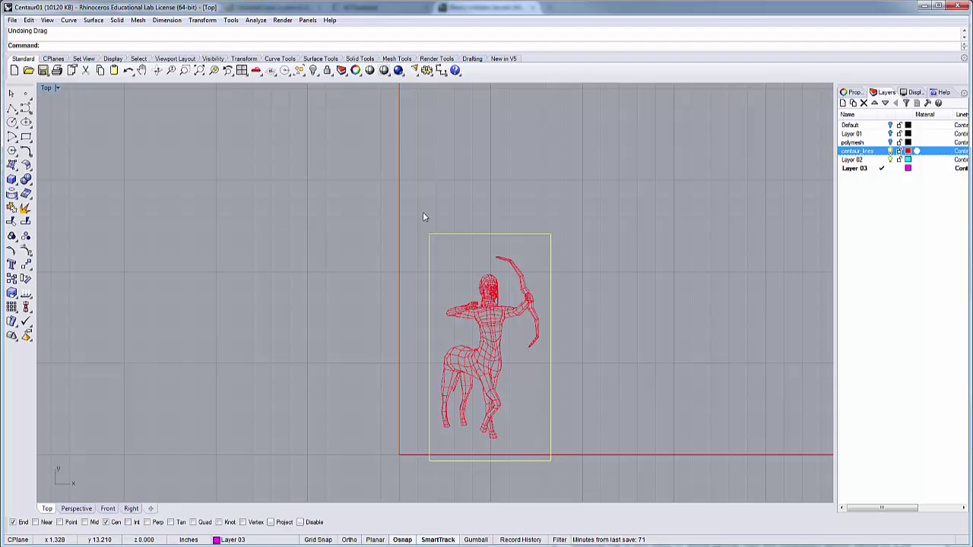
pyautogui.moveTo(420, 212); pyautogui.dragTo(581, 488)
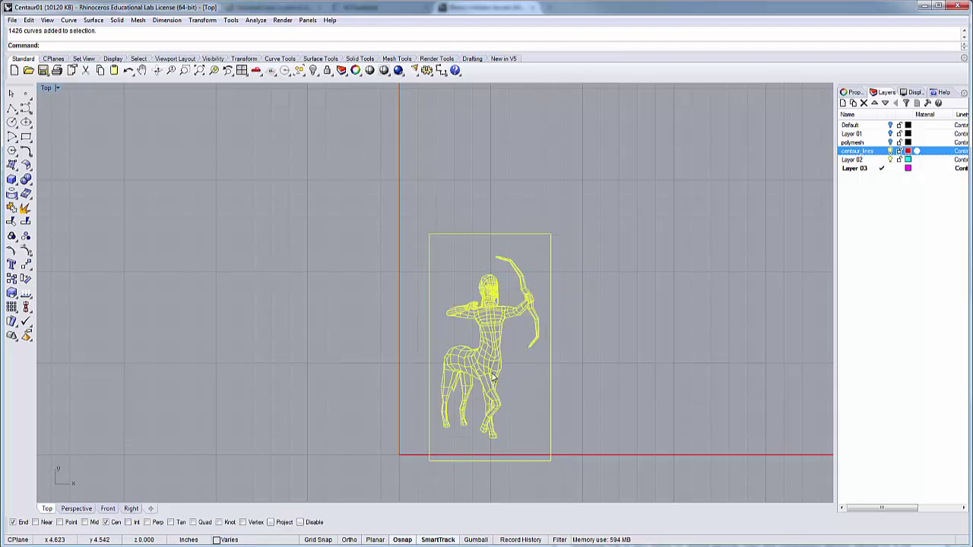
pyautogui.moveTo(493, 377); pyautogui.dragTo(485, 350)
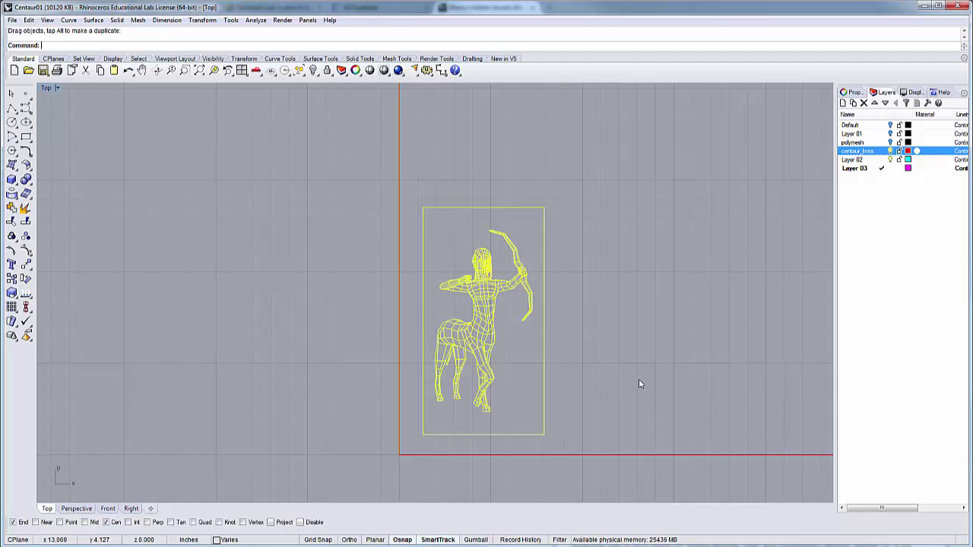
pyautogui.click(637, 420)
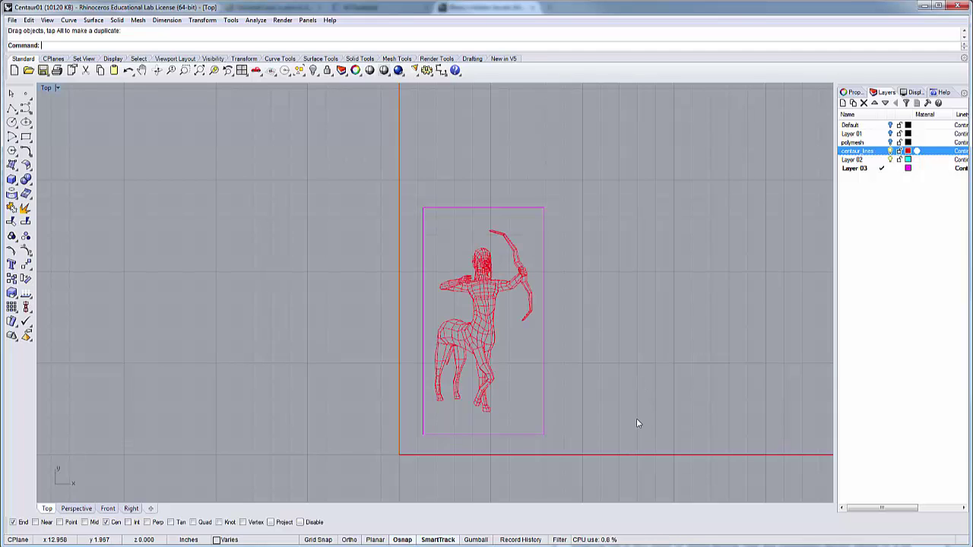
# Step: Put the large laser-bed rectangle back on Layer 02 and make that layer current
pyautogui.click(656, 455)
pyautogui.click(882, 159)
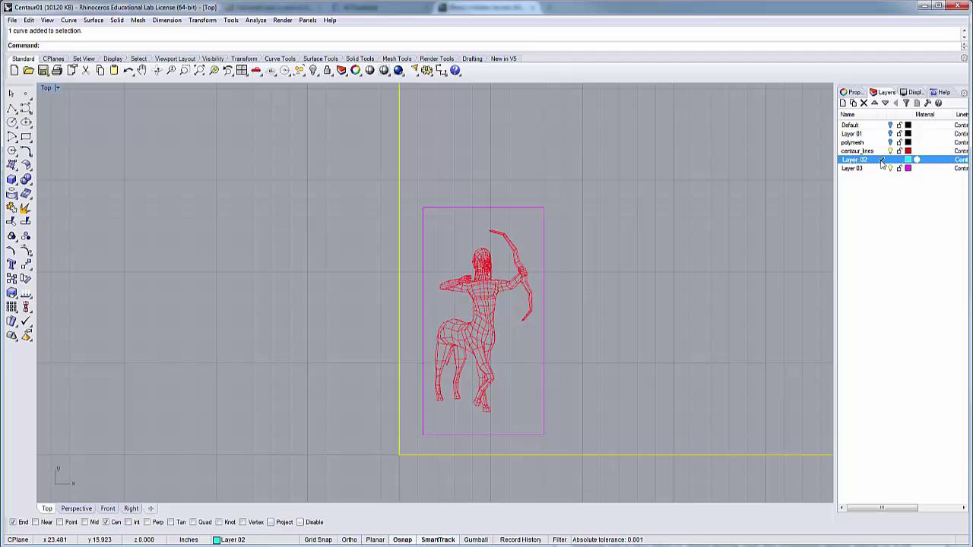
pyautogui.rightClick(882, 161)
pyautogui.click(925, 340)
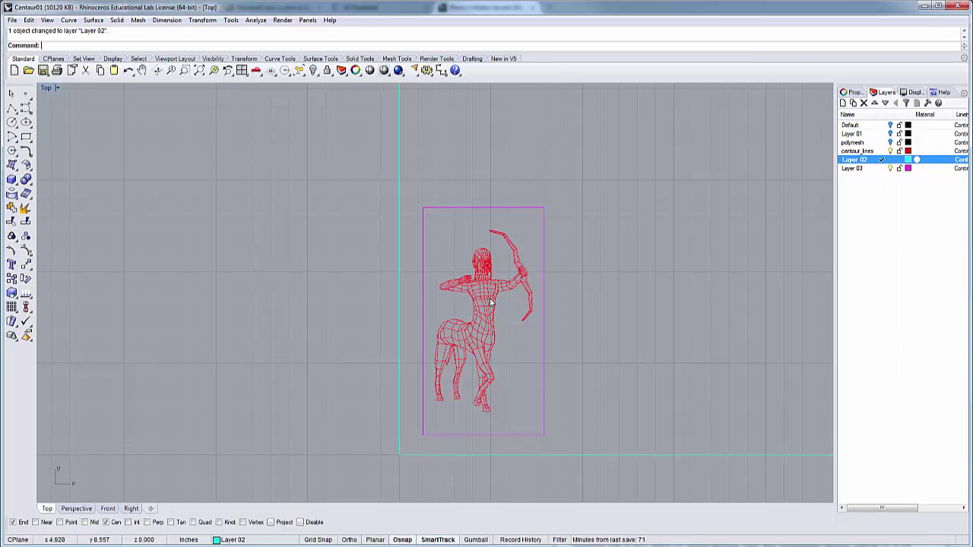
pyautogui.scroll(3, 491, 303)
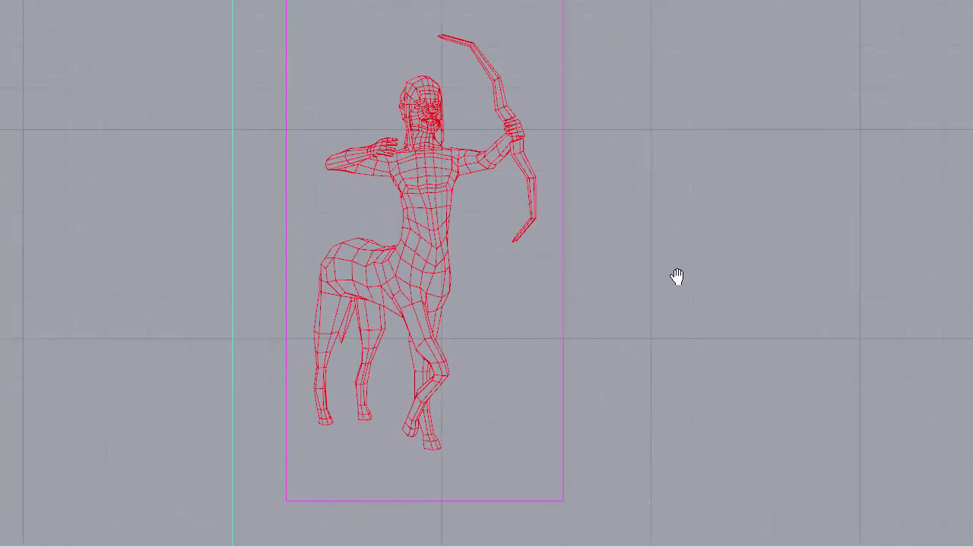
pyautogui.moveTo(677, 277); pyautogui.dragTo(643, 268, button='right')
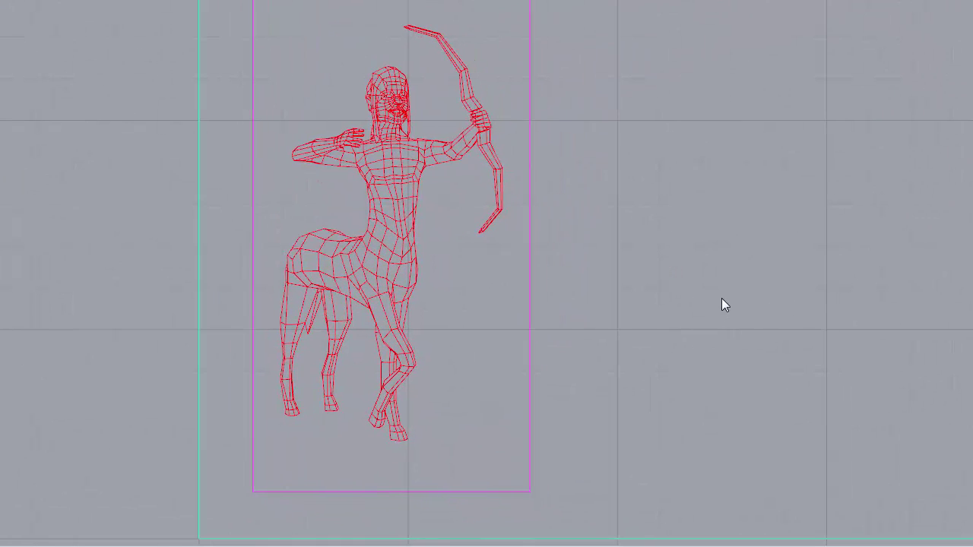
pyautogui.scroll(-2, 721, 298)
pyautogui.scroll(2, 647, 274)
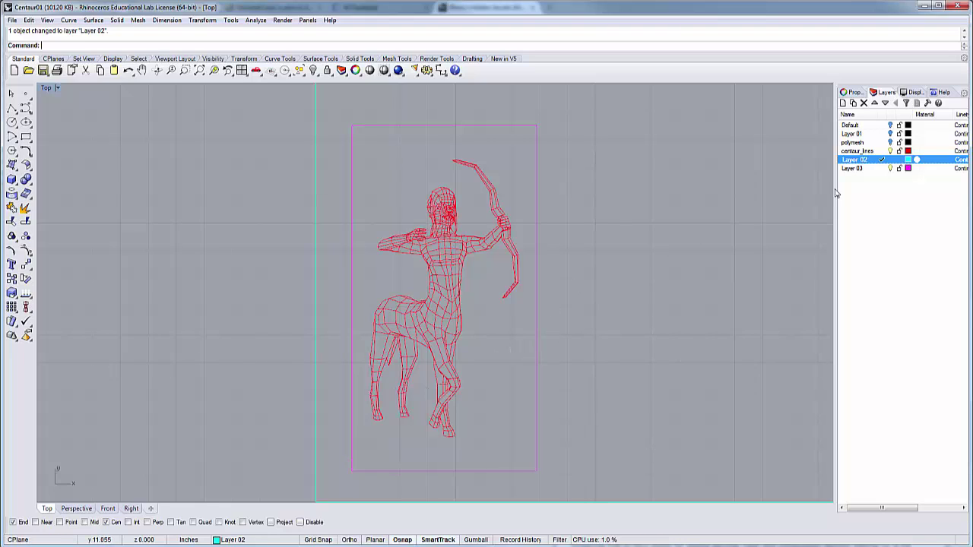
# Step: Lock Layer 03, make centaur_lines current, and window-select all 1425 centaur curves
pyautogui.click(900, 169)
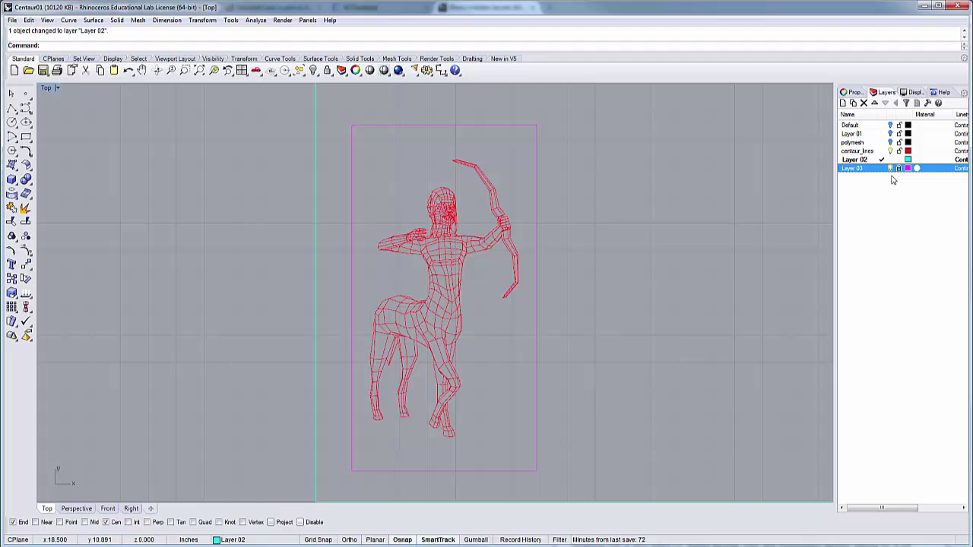
pyautogui.click(882, 152)
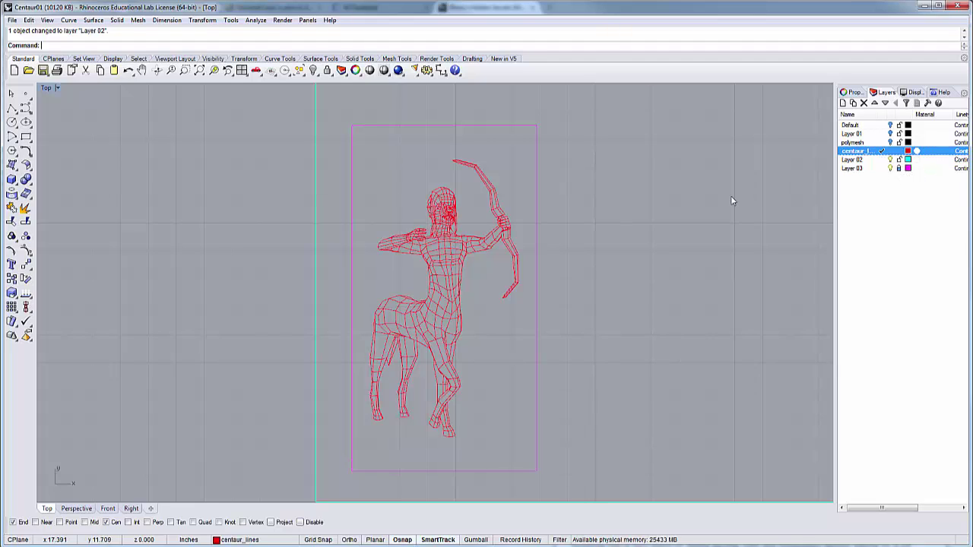
pyautogui.moveTo(291, 137); pyautogui.dragTo(605, 452)
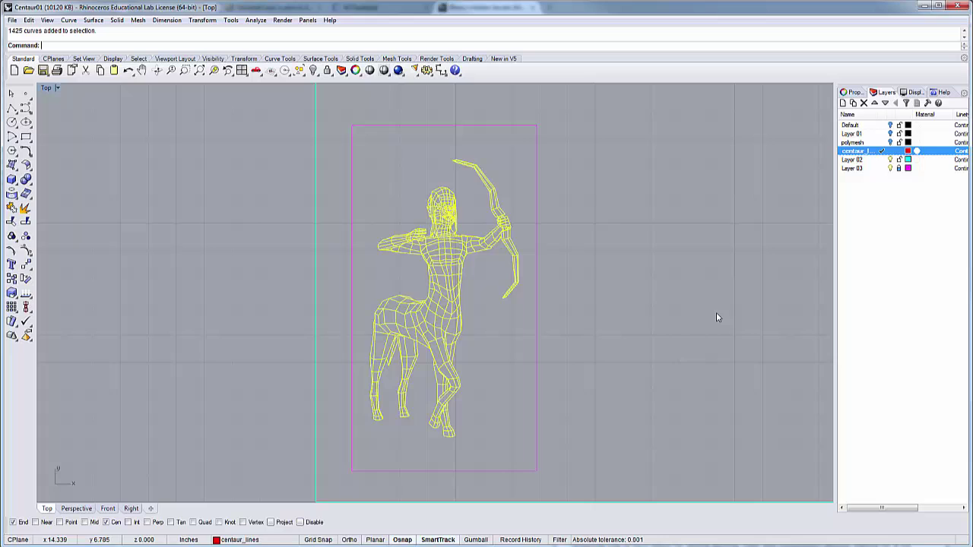
# Step: Create a single outline of the centaur's silhouette with CurveBoolean
pyautogui.write('Curve')
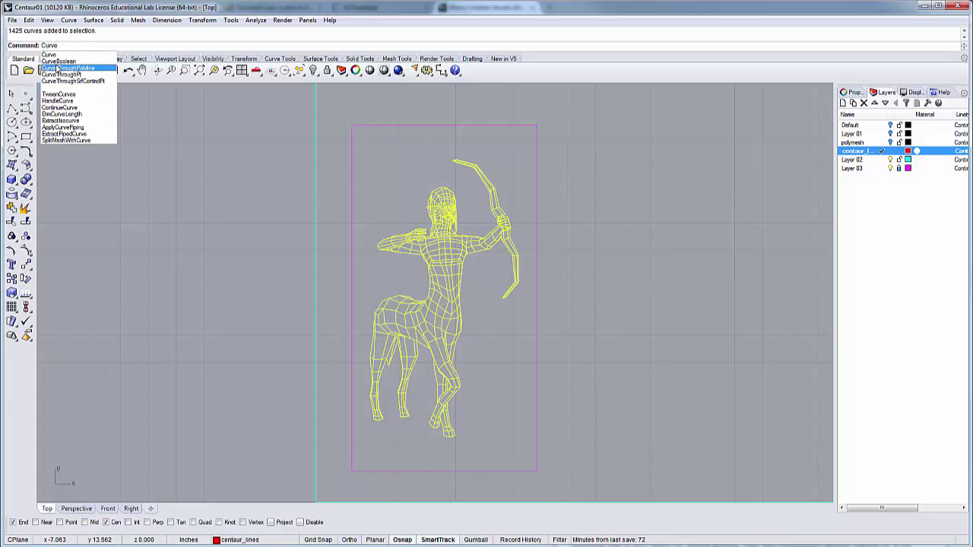
pyautogui.click(58, 62)
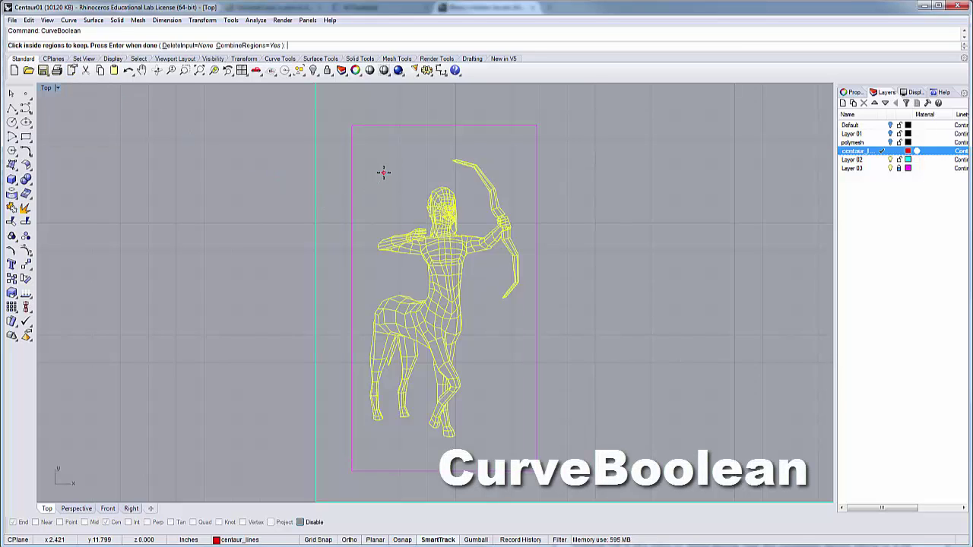
pyautogui.click(393, 175)
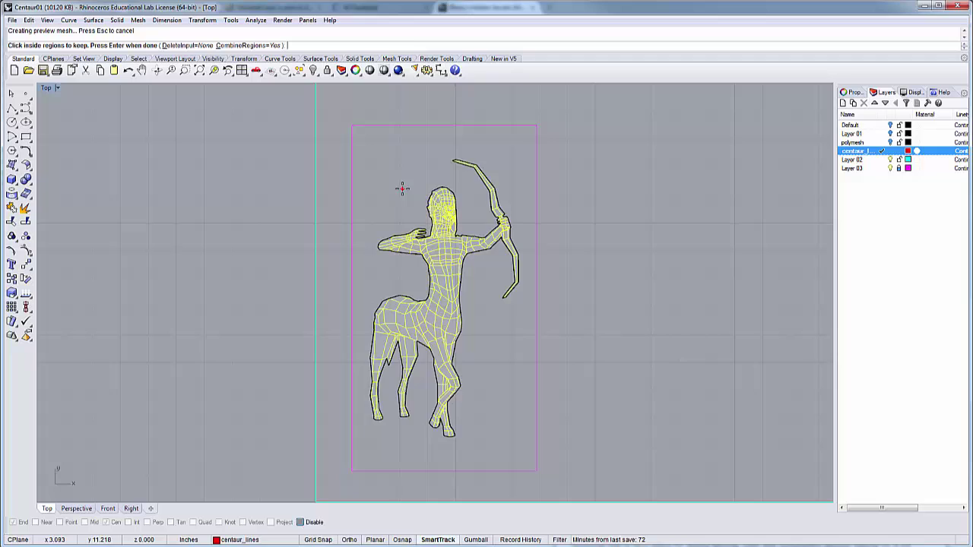
pyautogui.press('Return')
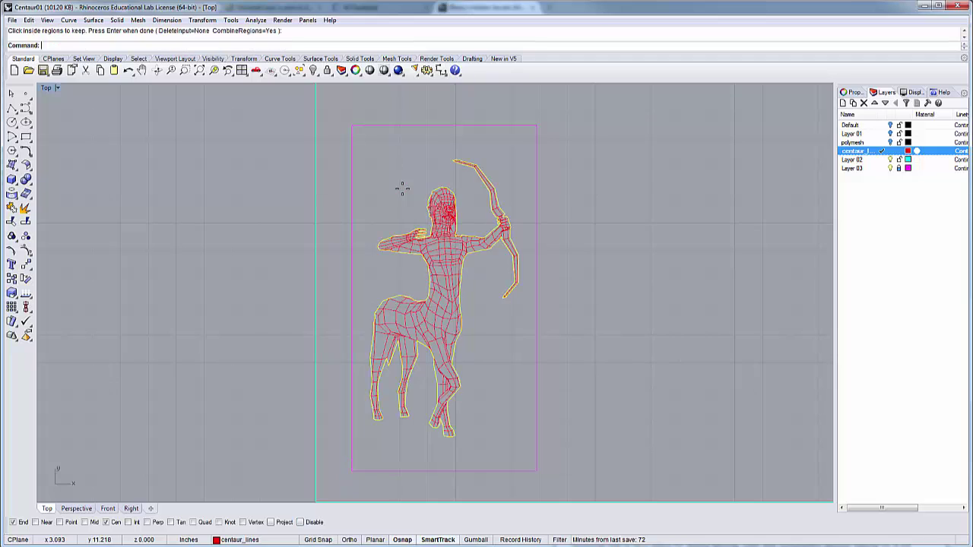
# Step: Move the outline onto Layer 03 and hide the centaur_lines layer
pyautogui.click(878, 168)
pyautogui.rightClick(876, 168)
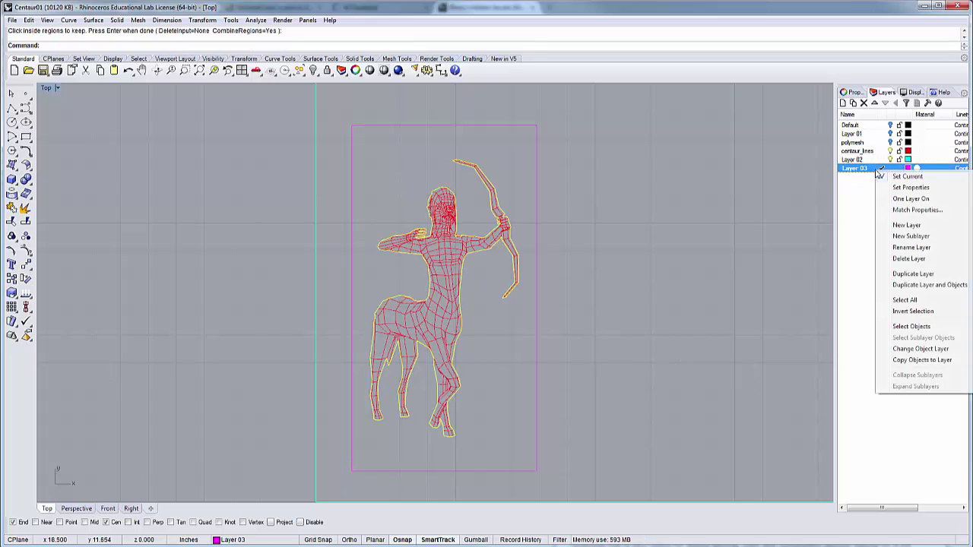
pyautogui.click(935, 351)
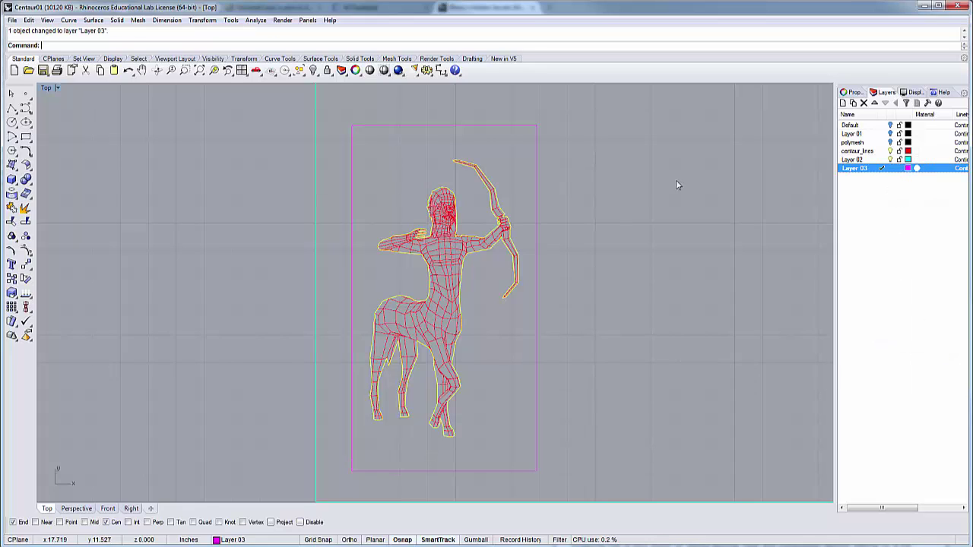
pyautogui.click(892, 151)
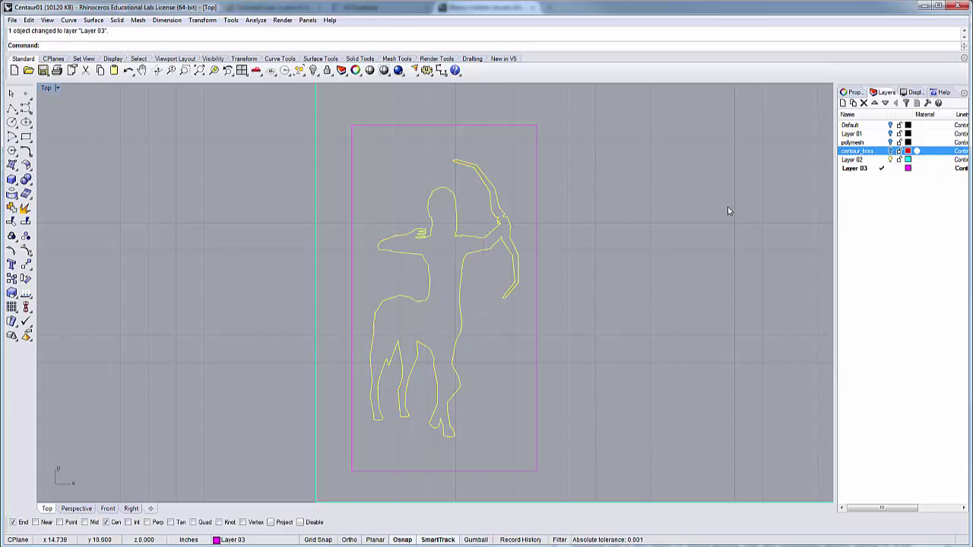
pyautogui.press('Escape')
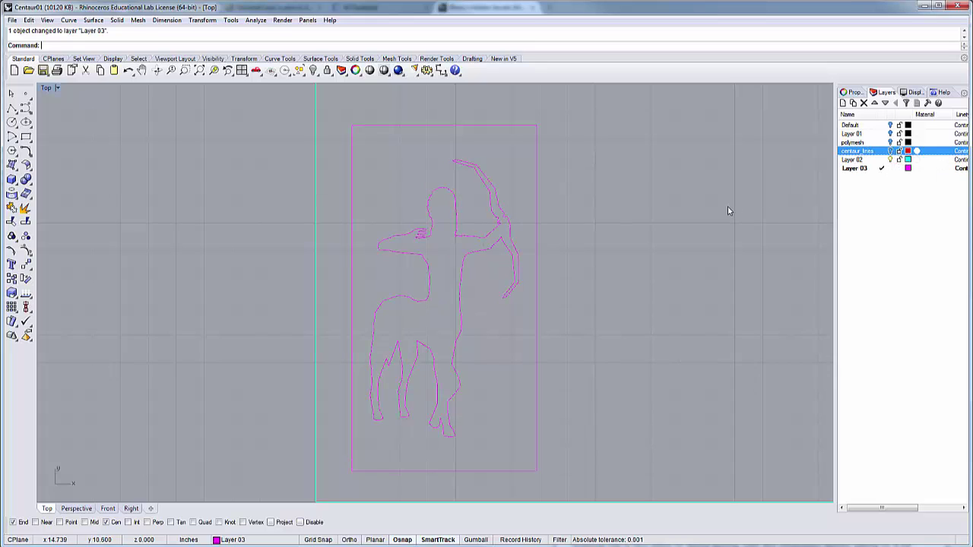
# Step: Create a new blue layer, Layer 04, and rename it innercut
pyautogui.click(843, 104)
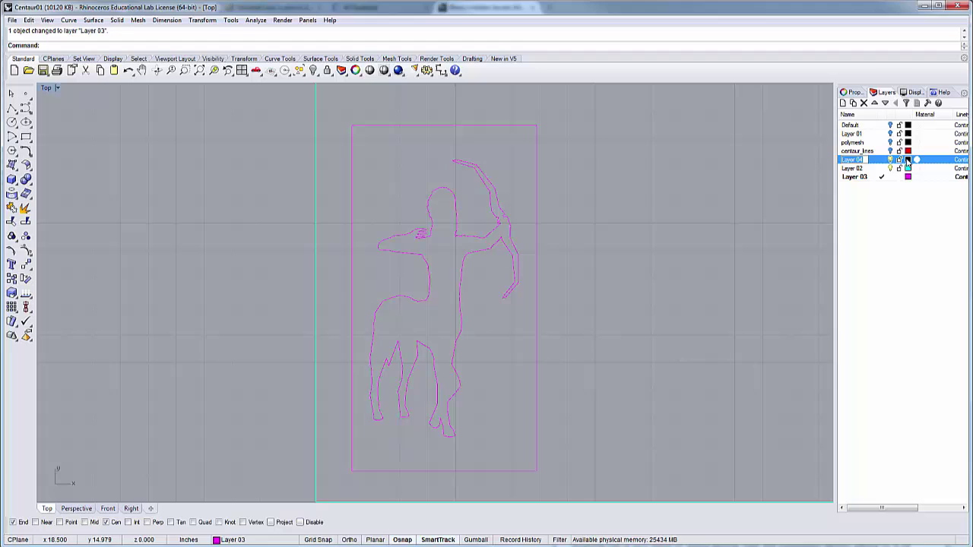
pyautogui.click(908, 160)
pyautogui.click(342, 328)
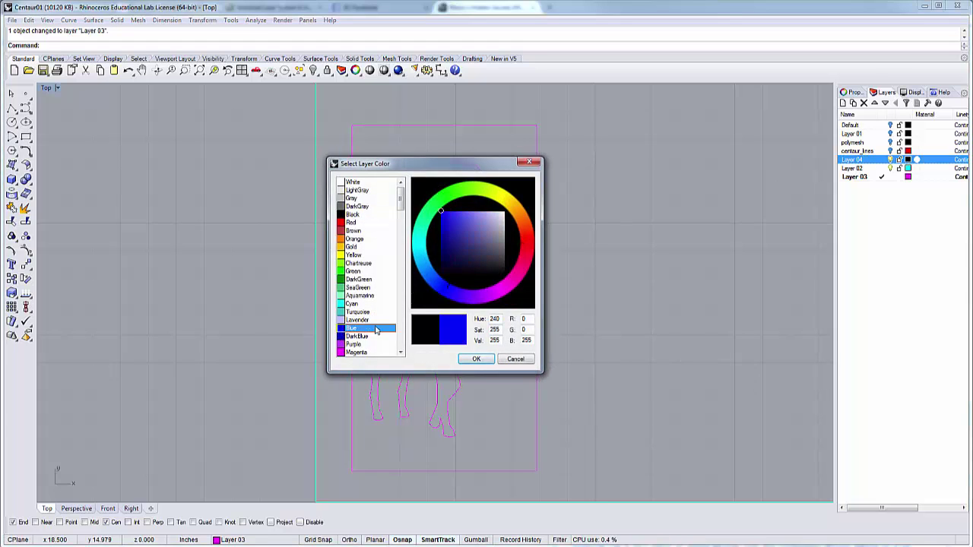
pyautogui.click(476, 358)
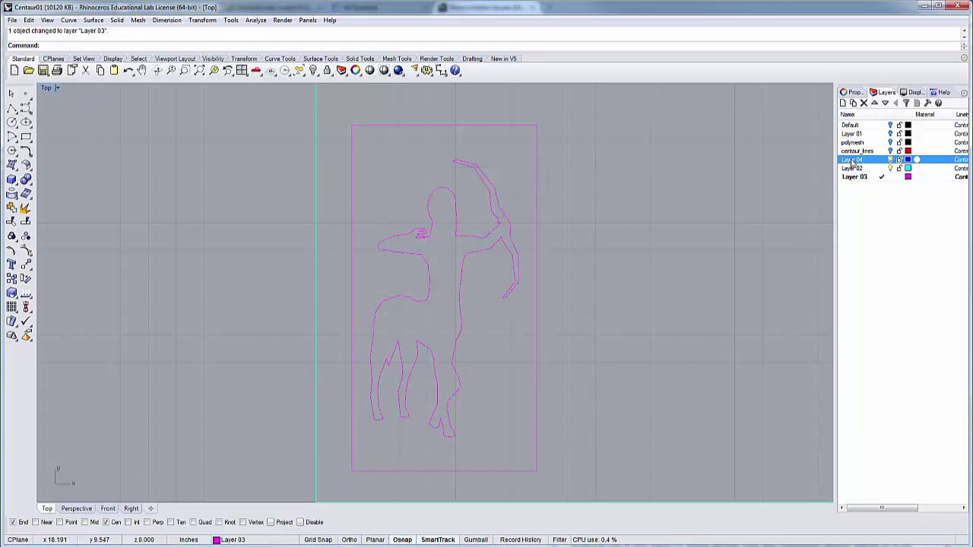
pyautogui.click(853, 161)
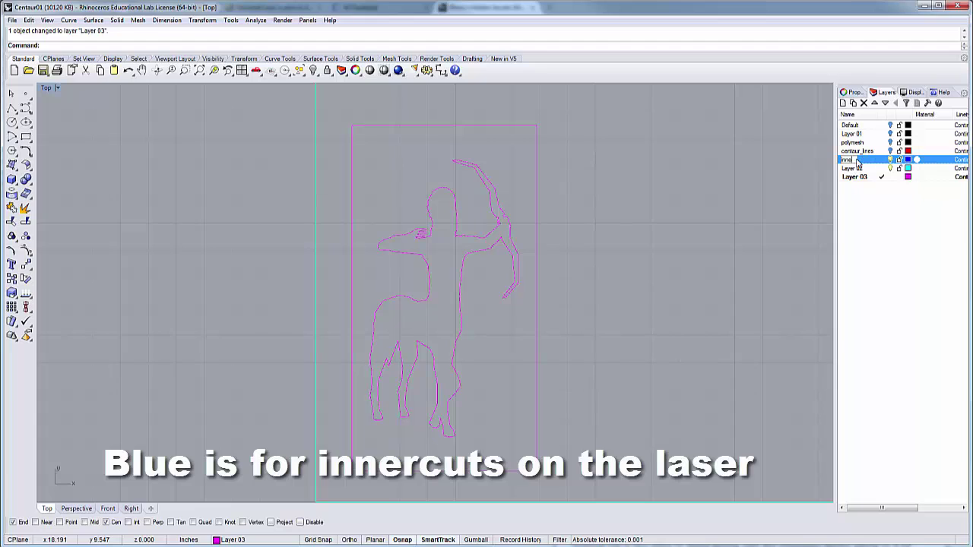
pyautogui.press('Return')
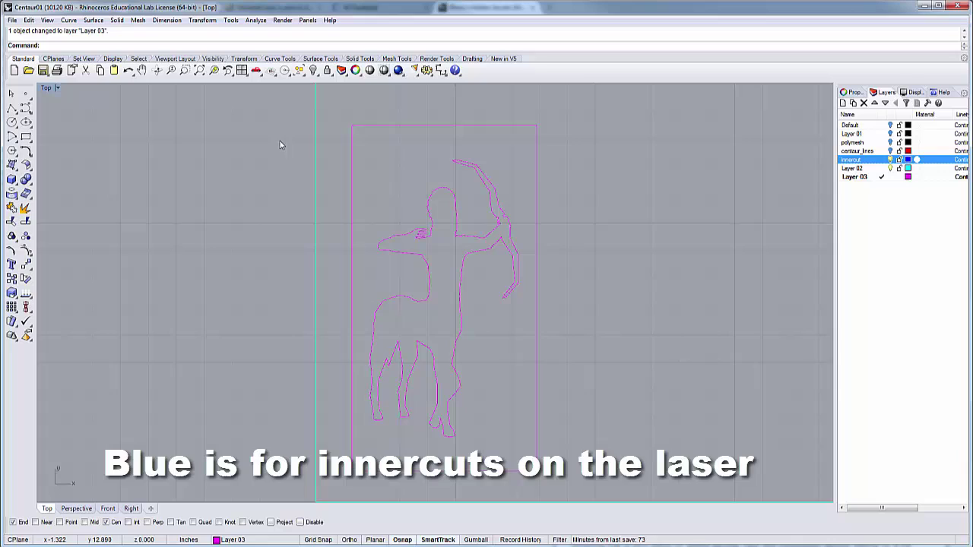
# Step: Move the silhouette outline onto the innercut layer and turn centaur_lines visible again
pyautogui.moveTo(280, 141); pyautogui.dragTo(628, 457)
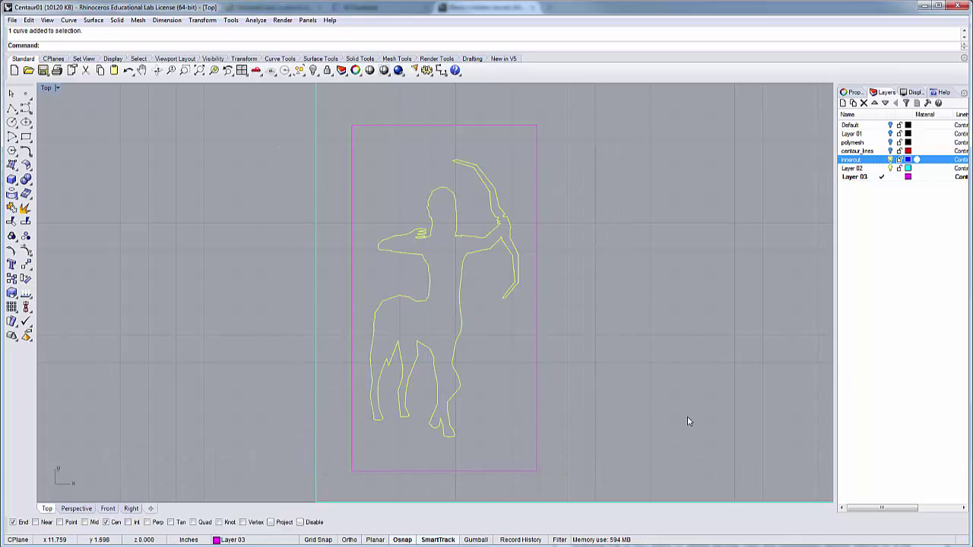
pyautogui.rightClick(874, 160)
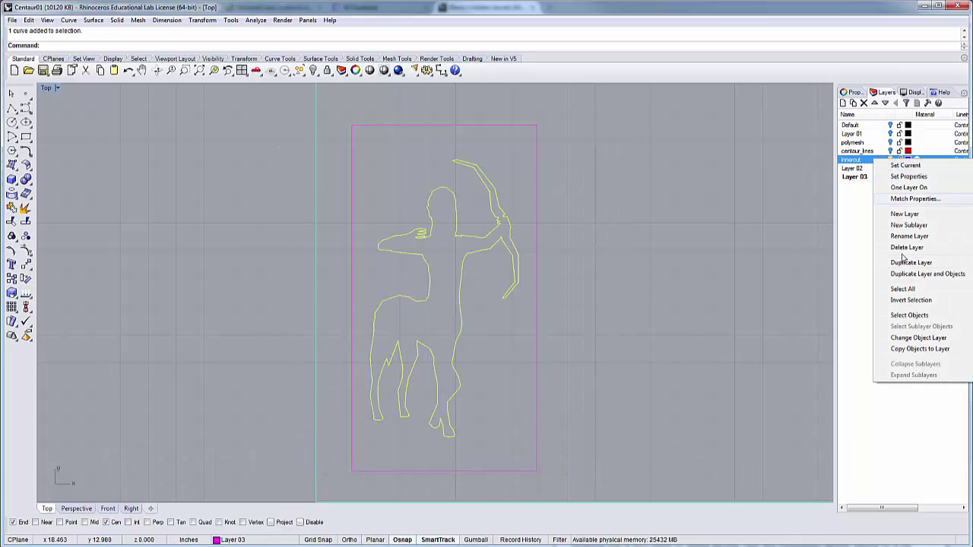
pyautogui.click(919, 337)
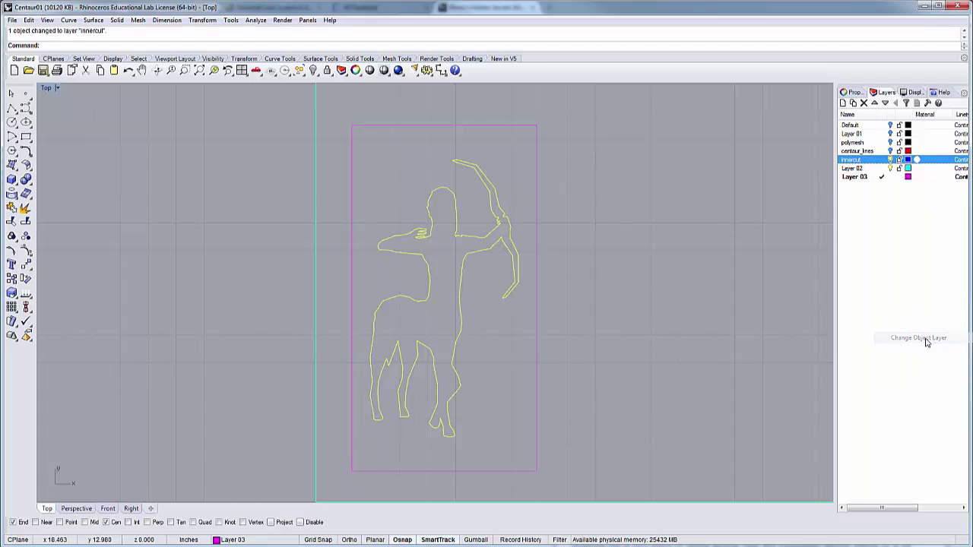
pyautogui.press('Escape')
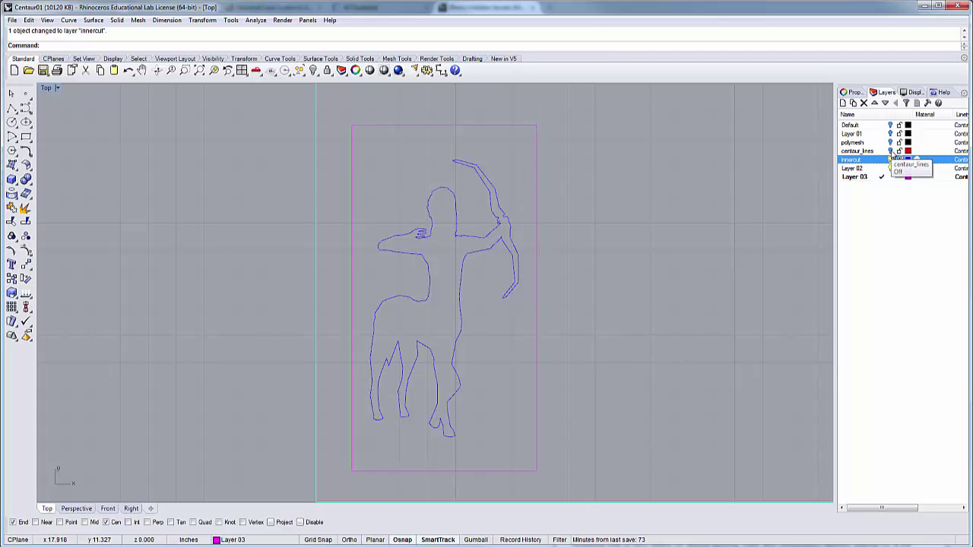
pyautogui.click(891, 151)
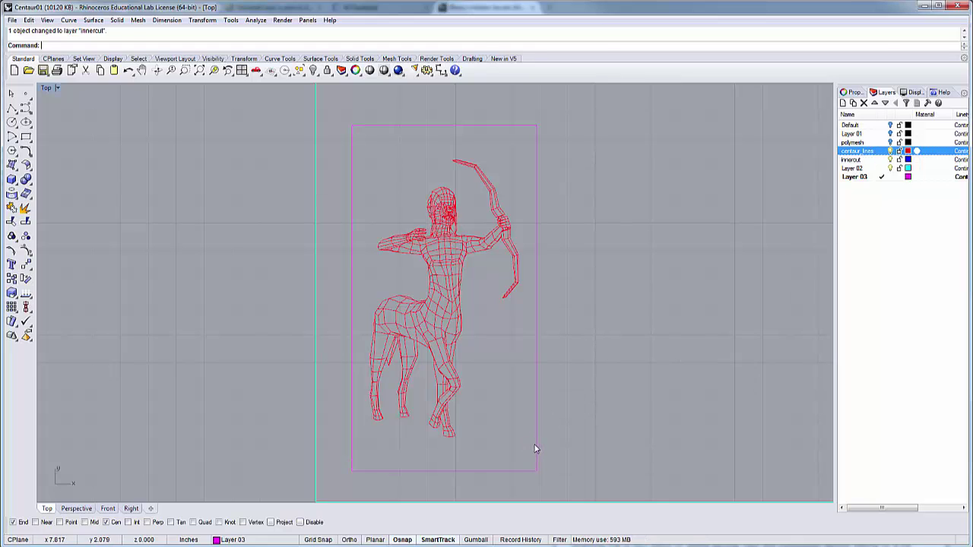
# Step: Move the magenta border up and left, with the End and Cen osnaps turned off
pyautogui.moveTo(535, 449); pyautogui.dragTo(458, 293)
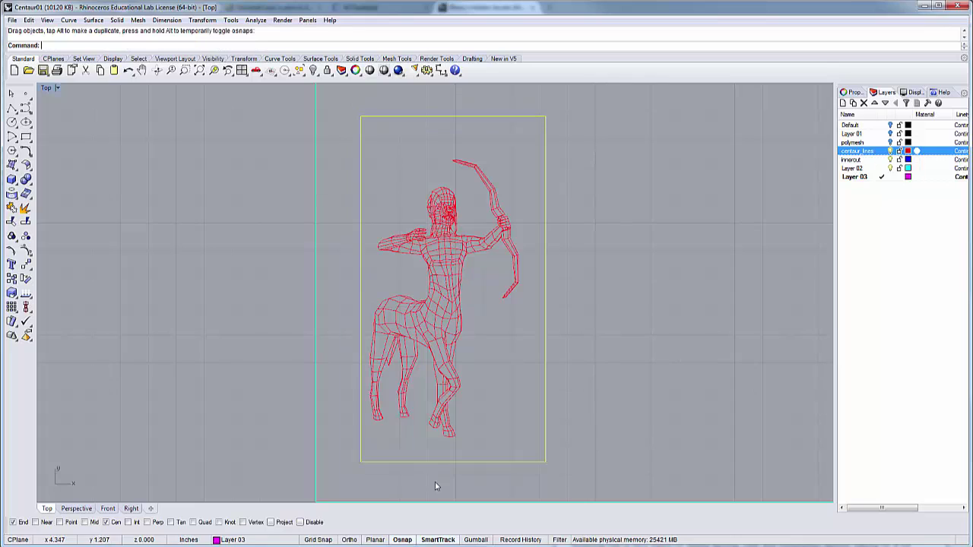
pyautogui.click(14, 522)
pyautogui.click(107, 523)
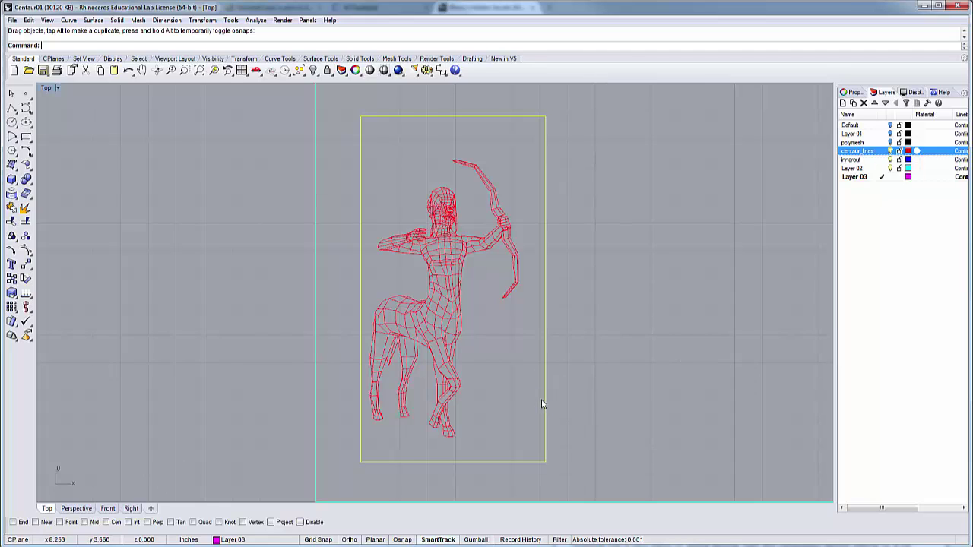
pyautogui.moveTo(542, 404); pyautogui.dragTo(542, 391)
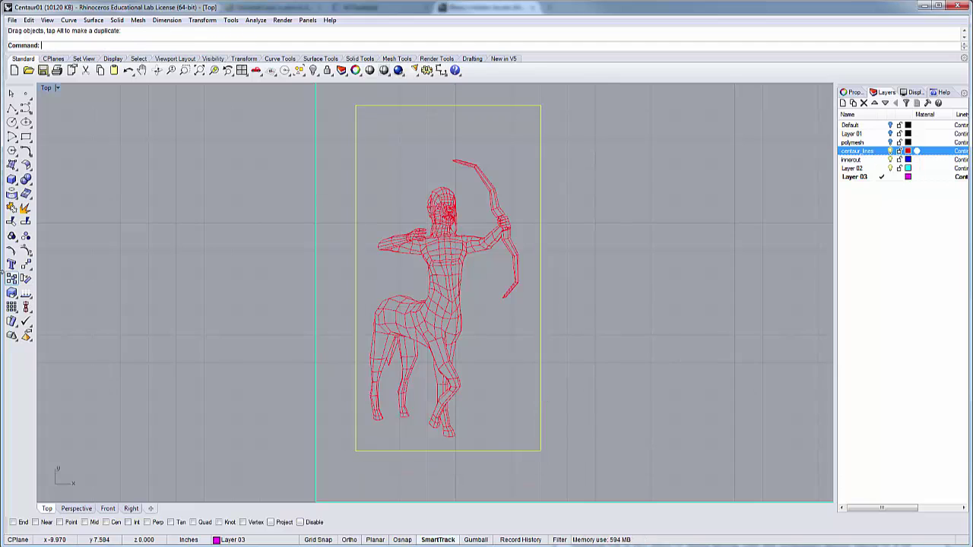
# Step: Widen the magenta border horizontally with Scale 1-D, anchored at its left edge
pyautogui.click(11, 295)
pyautogui.click(58, 298)
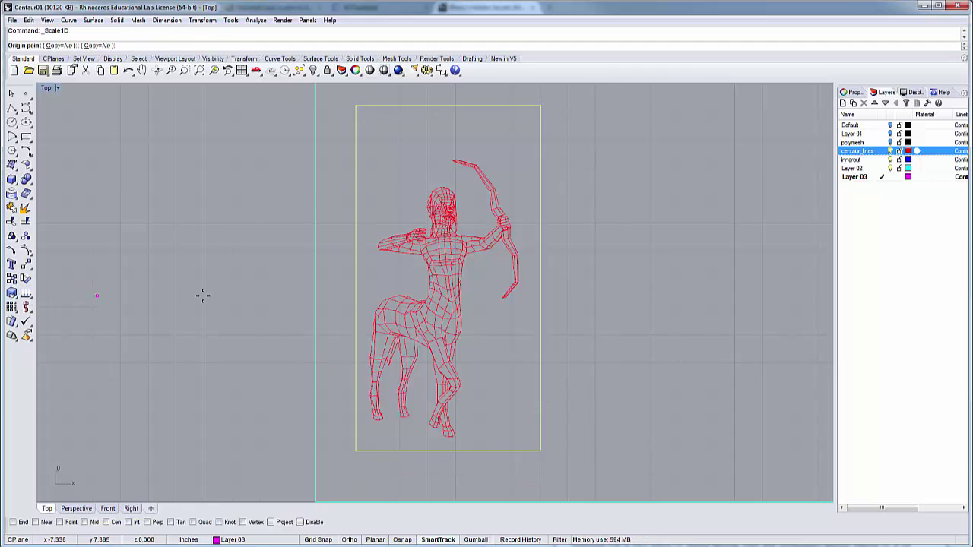
pyautogui.click(355, 279)
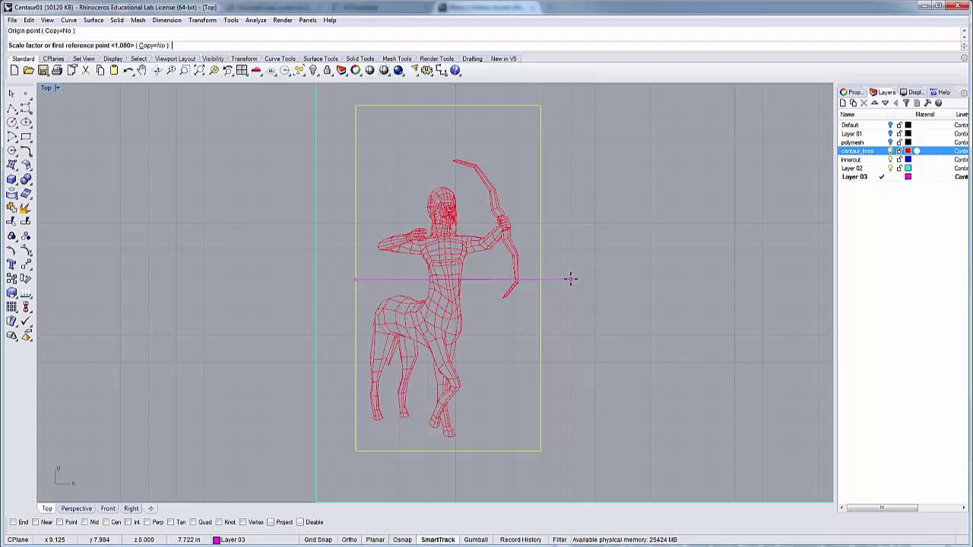
pyautogui.click(544, 280)
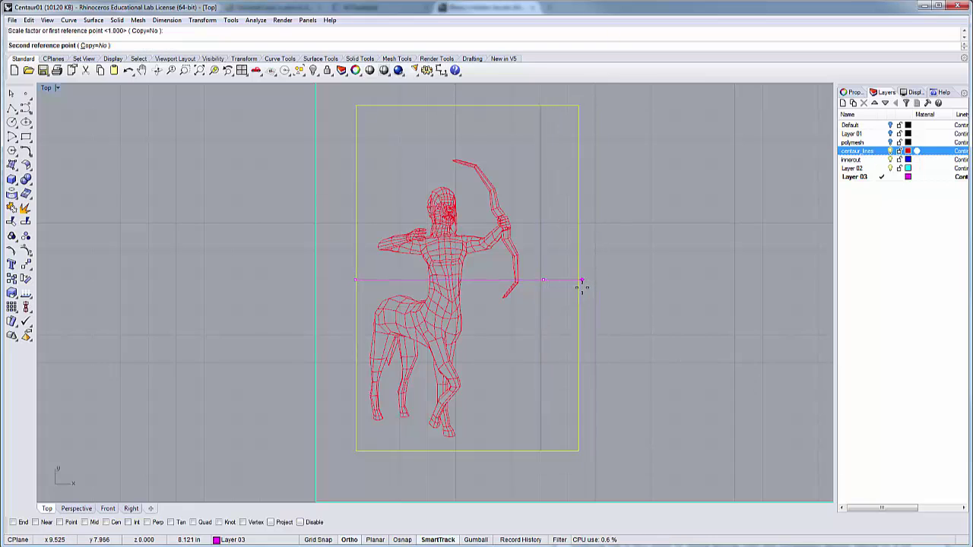
pyautogui.click(582, 282)
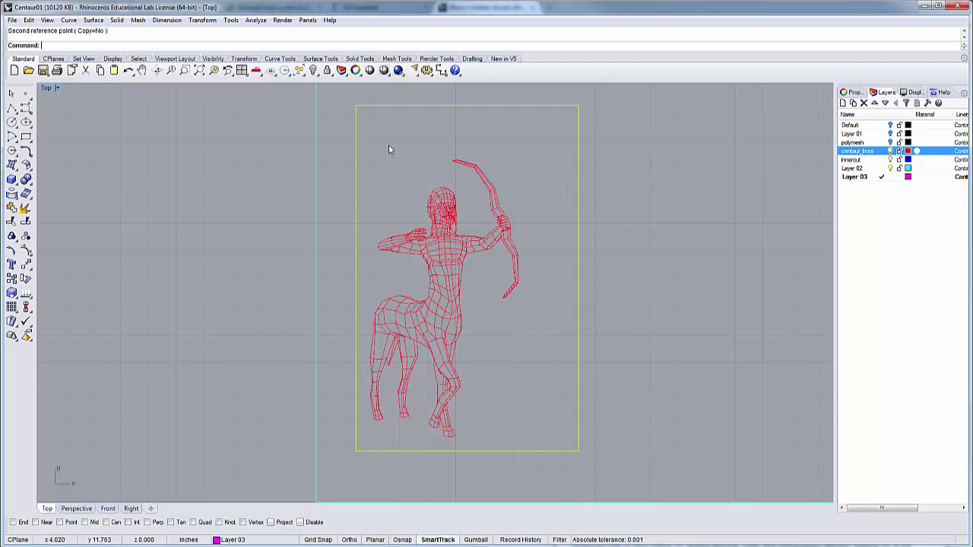
pyautogui.moveTo(332, 128); pyautogui.dragTo(553, 442)
# Step: Nudge the centaur curves slightly right so they are centred inside the magenta border, then check the layout
pyautogui.moveTo(430, 316); pyautogui.dragTo(438, 315)
pyautogui.click(685, 339)
pyautogui.scroll(-4, 685, 339)
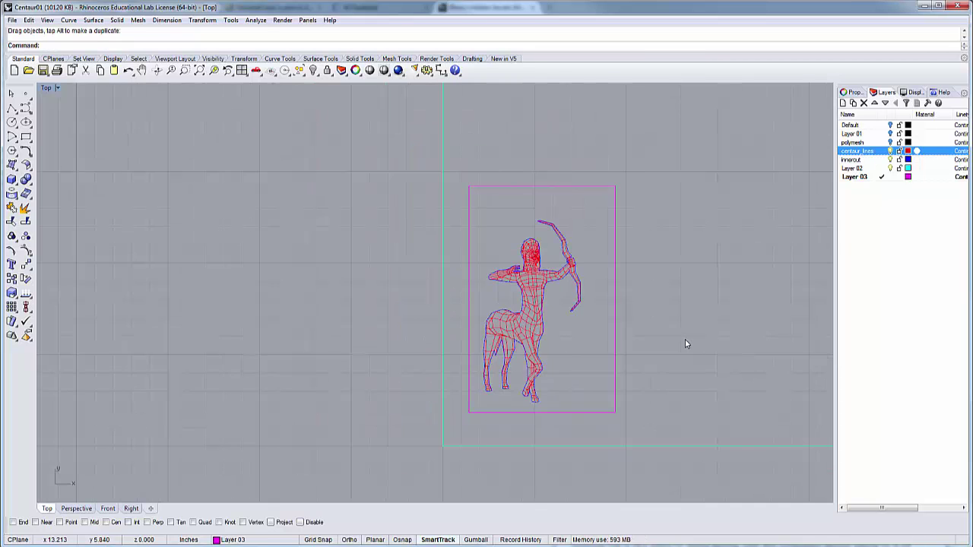
pyautogui.scroll(4, 685, 339)
pyautogui.scroll(-5, 685, 339)
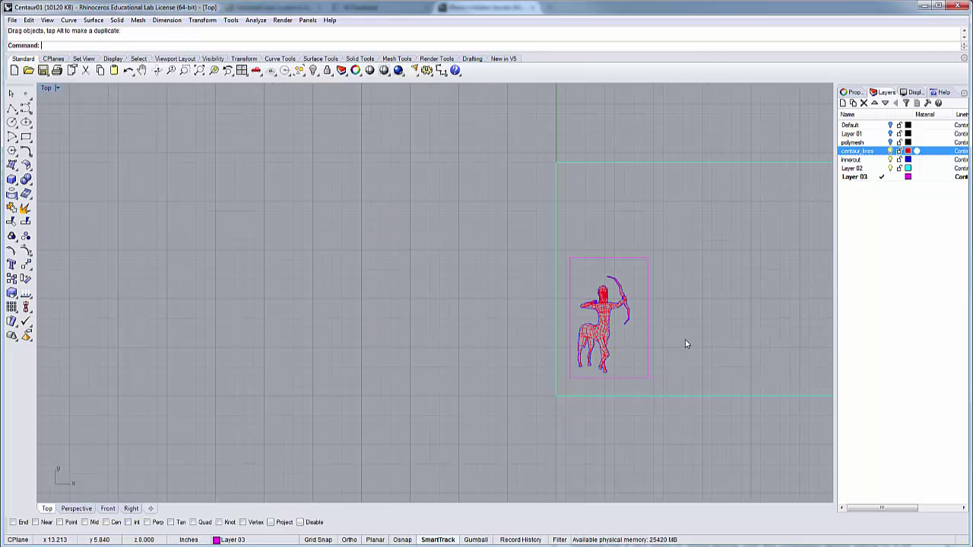
pyautogui.moveTo(685, 340); pyautogui.dragTo(709, 319, button='right')
pyautogui.scroll(-2, 518, 332)
pyautogui.scroll(4, 494, 333)
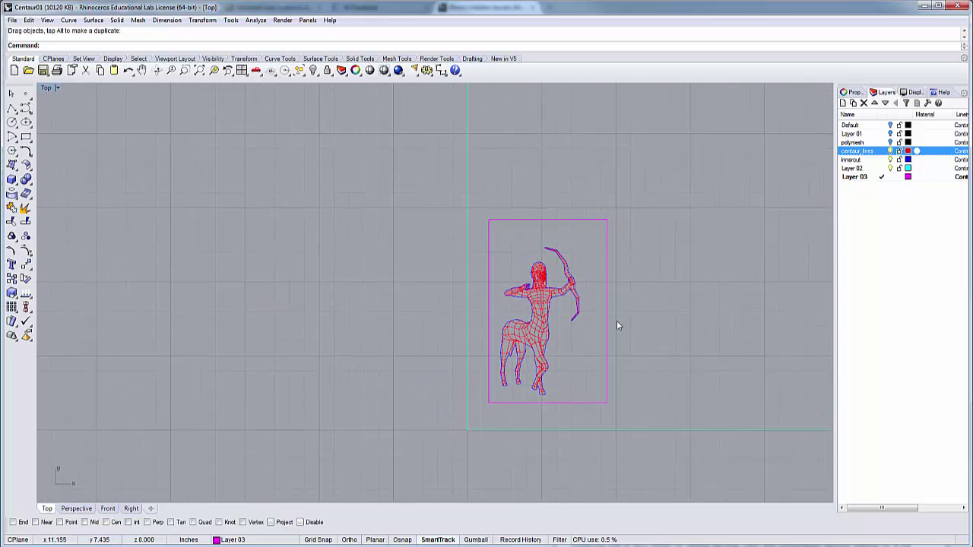
pyautogui.scroll(5, 575, 296)
pyautogui.scroll(-3, 576, 296)
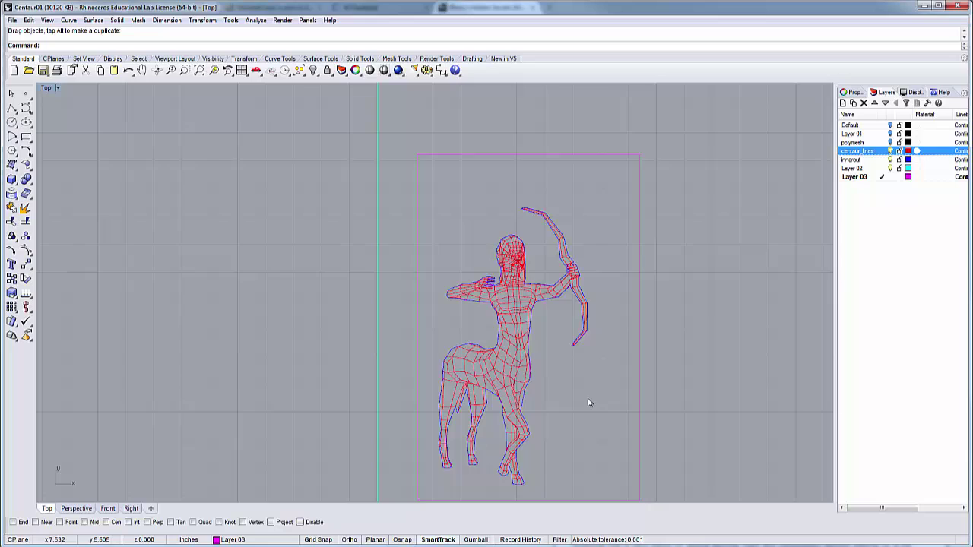
pyautogui.scroll(2, 582, 369)
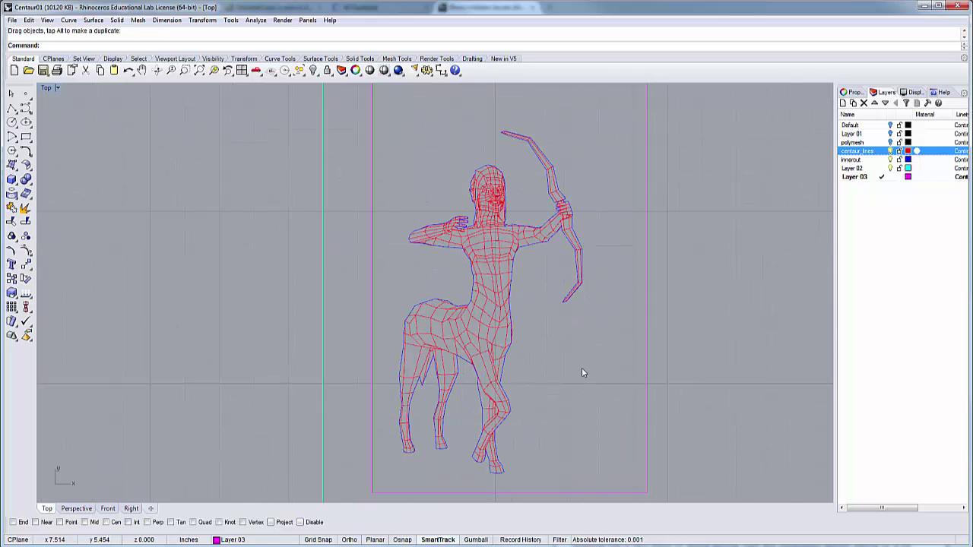